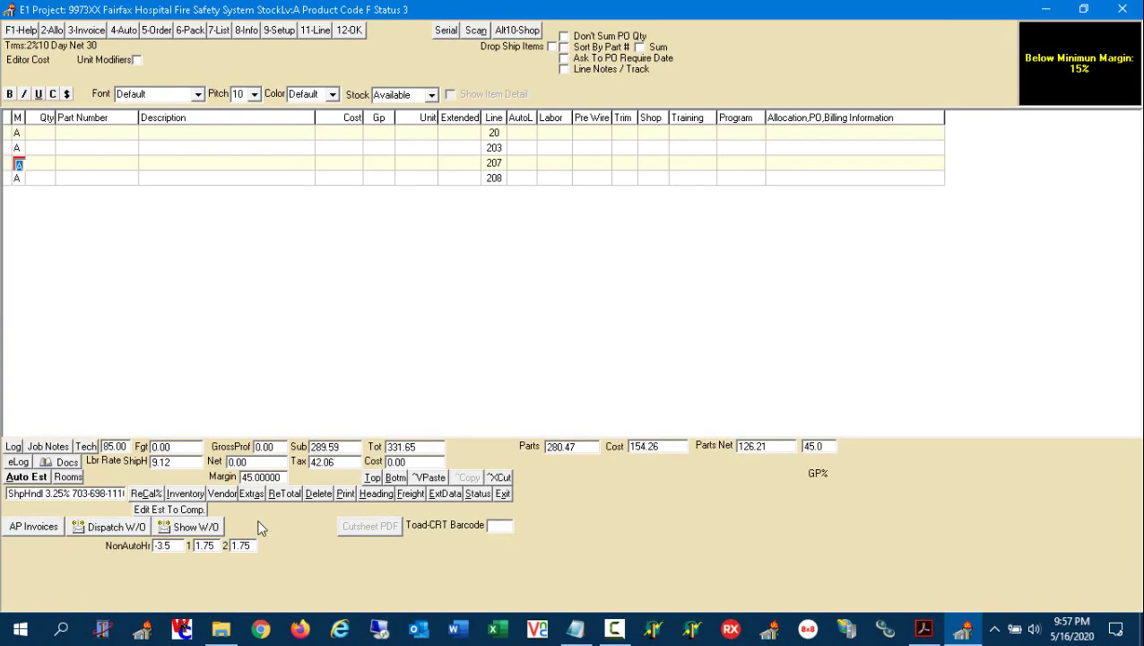
Step: Start adding a stored document to the project and choose FA2.pdf from the Bluebeam folder as its source file
{"action": "left_click", "coordinate": [17, 179]}
{"action": "left_click", "coordinate": [68, 461]}
{"action": "left_click", "coordinate": [505, 563]}
{"action": "left_click", "coordinate": [433, 561]}
{"action": "left_click", "coordinate": [830, 226]}
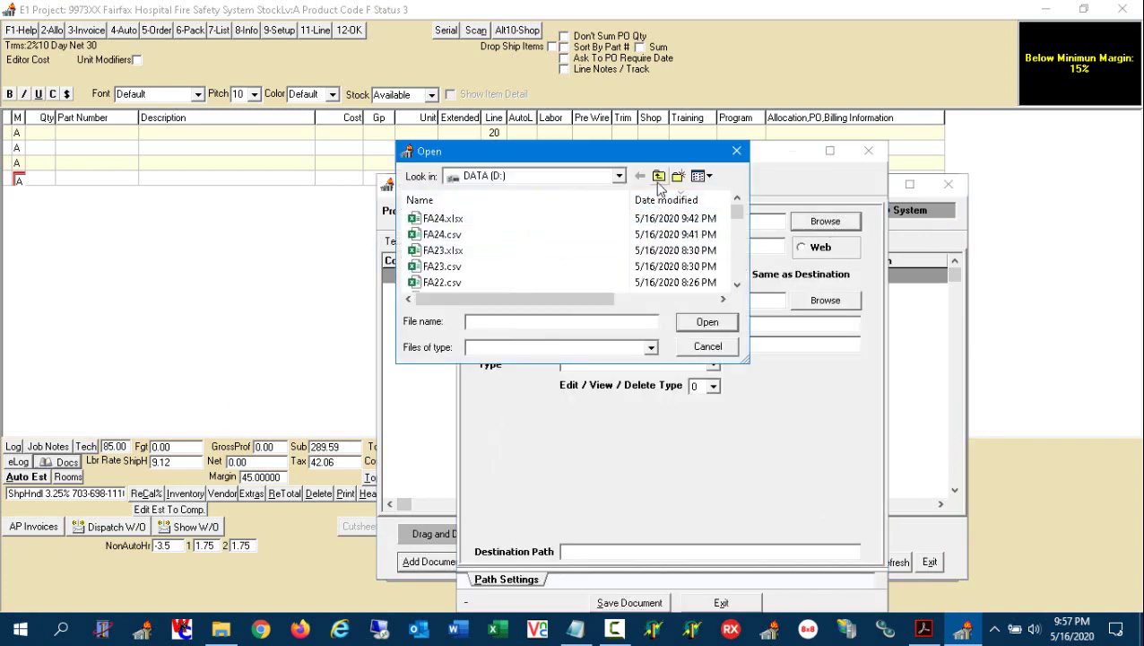
{"action": "left_click", "coordinate": [658, 176]}
{"action": "double_click", "coordinate": [509, 235]}
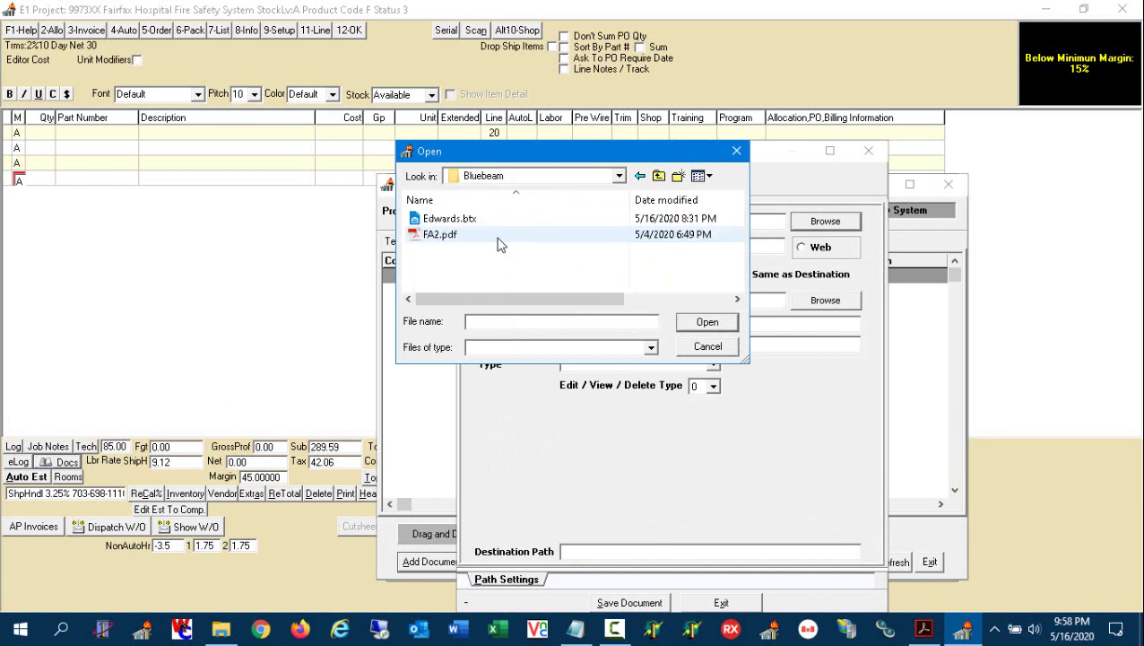
{"action": "left_click", "coordinate": [499, 240]}
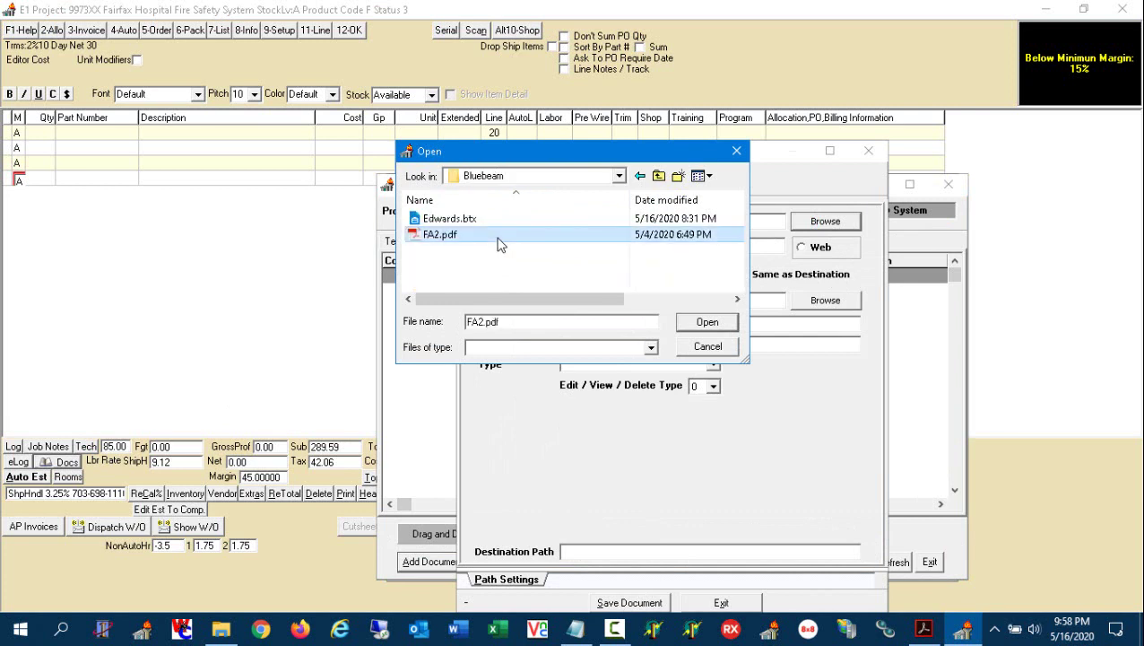
{"action": "left_click", "coordinate": [705, 324]}
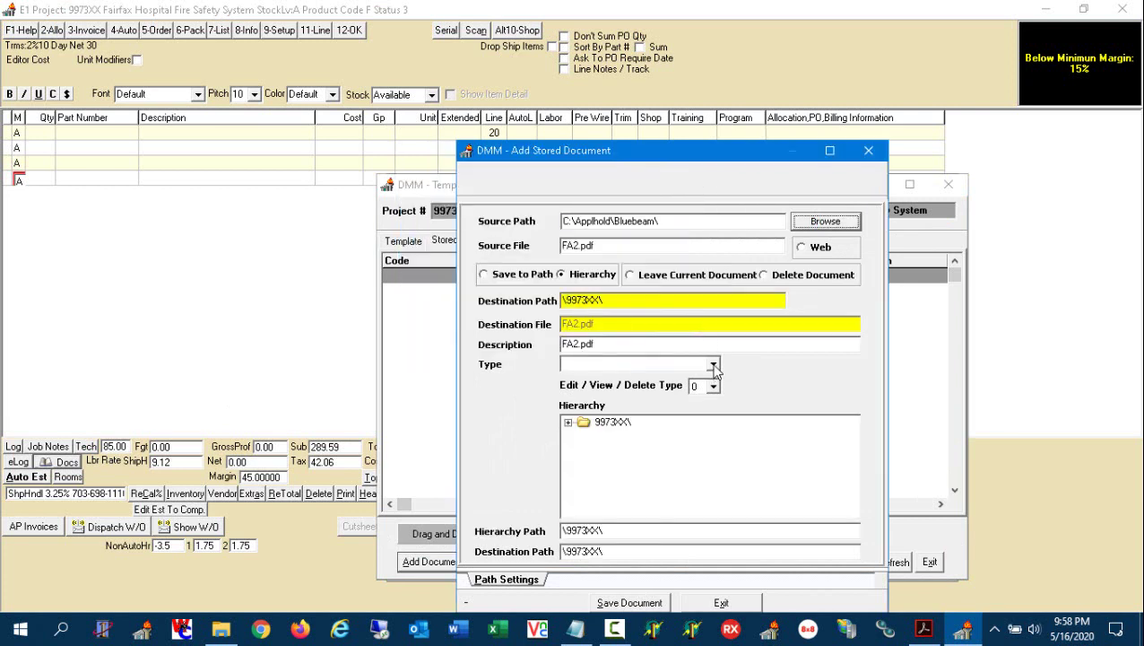
Step: Set the document's type to Bluebeam PDF, choose to leave the current document, and save it to the project
{"action": "left_click", "coordinate": [714, 366]}
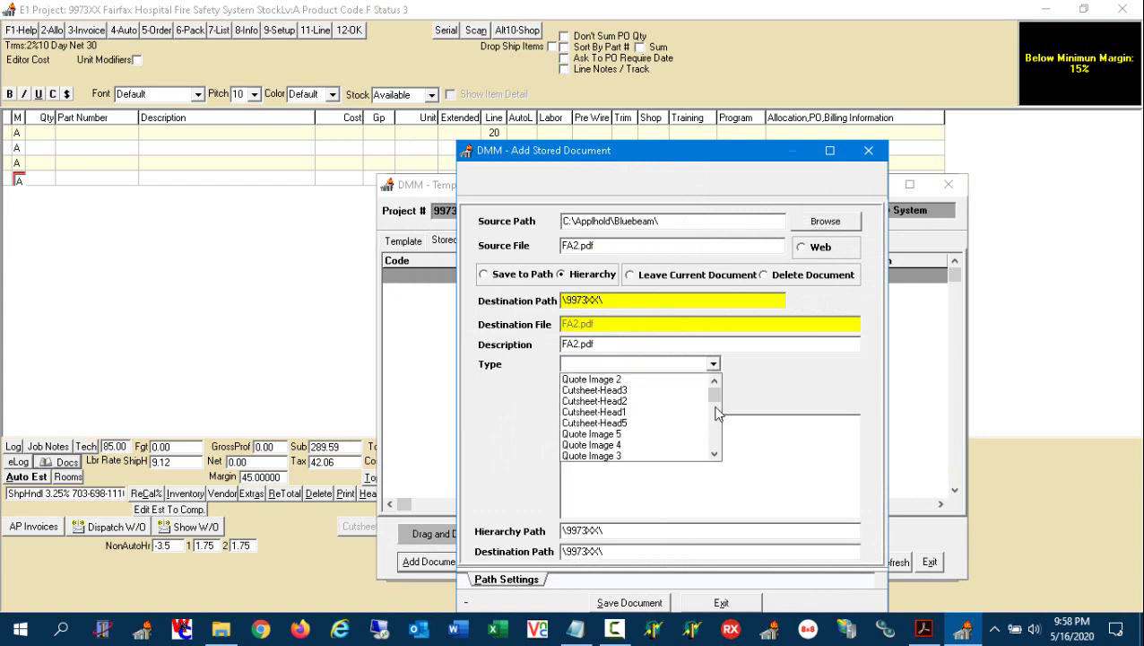
{"action": "left_click", "coordinate": [716, 454]}
{"action": "left_click", "coordinate": [716, 455]}
{"action": "left_click", "coordinate": [716, 454]}
{"action": "left_click", "coordinate": [716, 455]}
{"action": "left_click", "coordinate": [716, 455]}
{"action": "left_click", "coordinate": [716, 455]}
{"action": "left_click", "coordinate": [716, 454]}
{"action": "left_click", "coordinate": [716, 455]}
{"action": "left_click", "coordinate": [715, 454]}
{"action": "left_click", "coordinate": [716, 455]}
{"action": "left_click", "coordinate": [716, 454]}
{"action": "left_click", "coordinate": [716, 454]}
{"action": "left_click", "coordinate": [670, 446]}
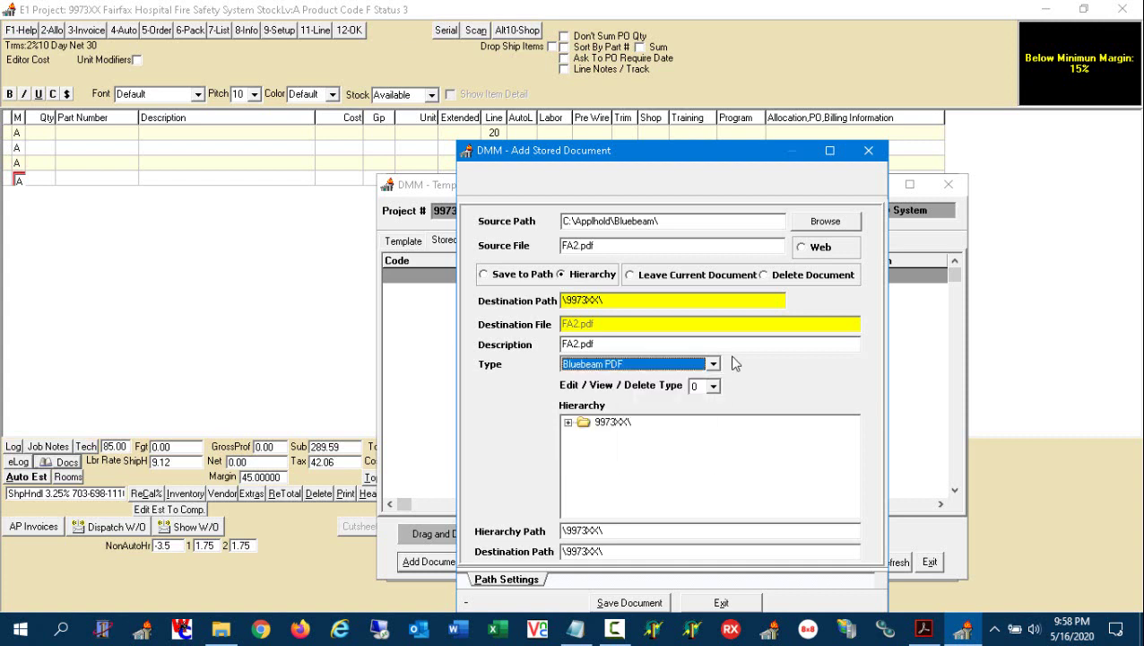
{"action": "left_click", "coordinate": [726, 274]}
{"action": "left_click", "coordinate": [668, 603]}
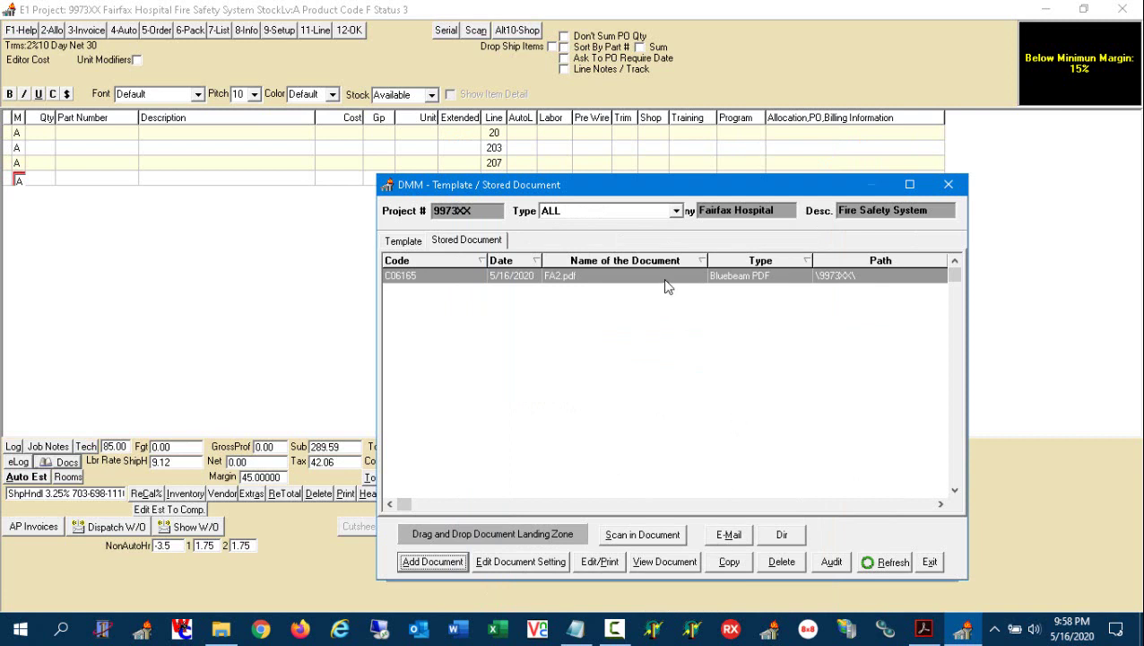
Step: Open the stored FA2.pdf drawing for editing in Bluebeam Revu at the curved seating area
{"action": "left_click", "coordinate": [601, 562]}
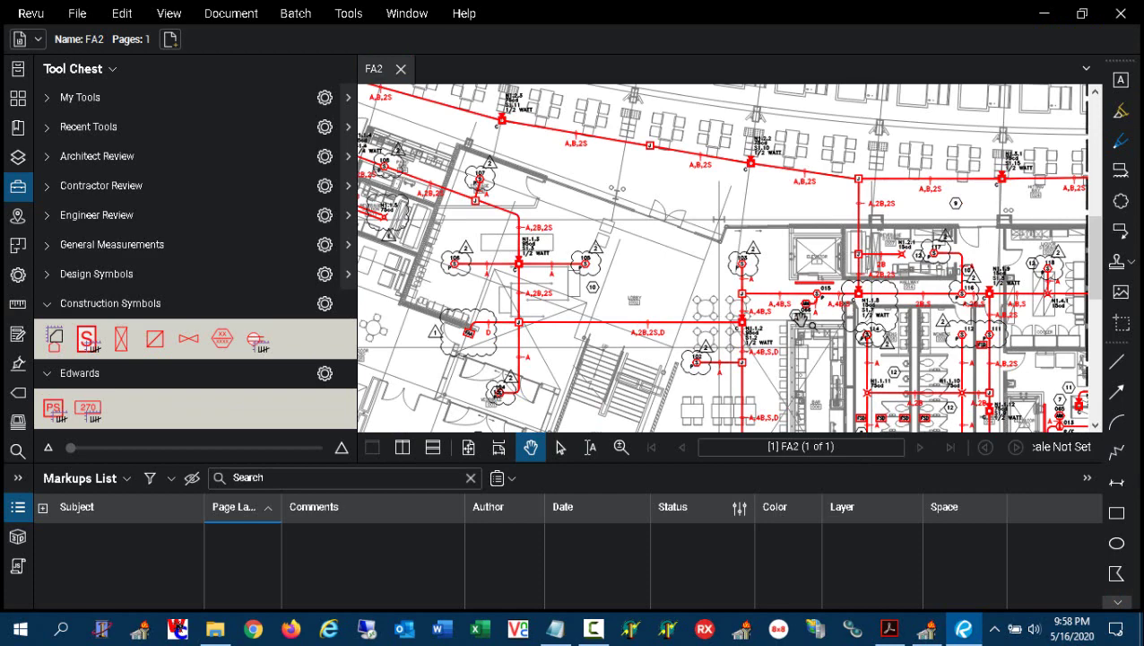
{"action": "scroll", "coordinate": [795, 213], "scroll_direction": "up", "scroll_amount": 5}
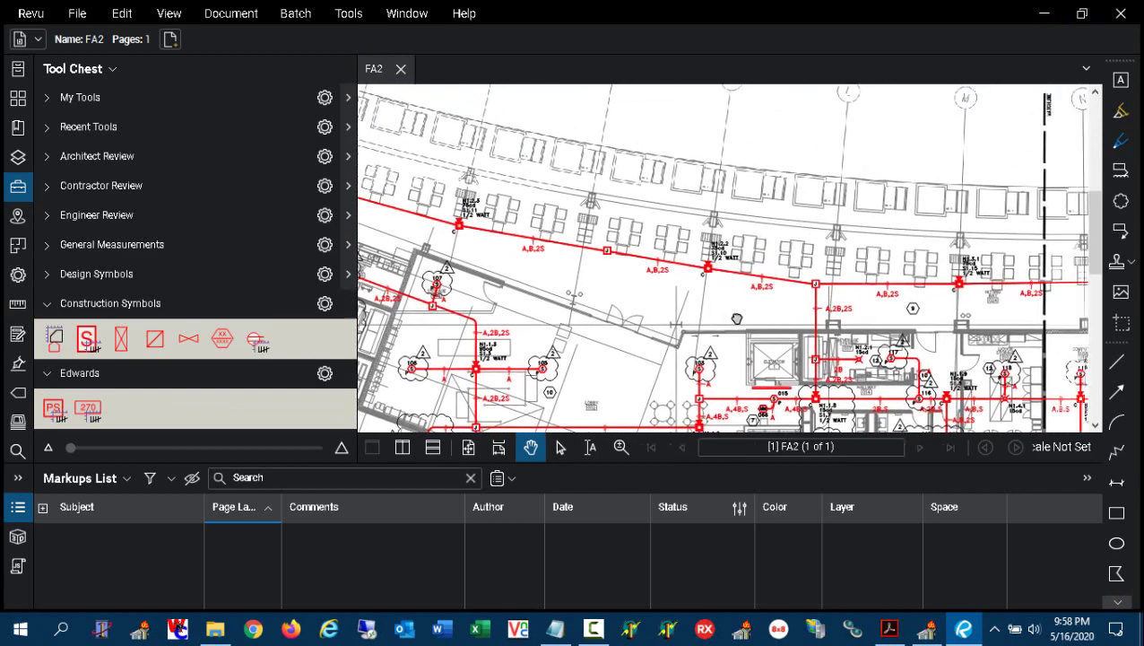
{"action": "scroll", "coordinate": [735, 308], "scroll_direction": "right", "scroll_amount": 1}
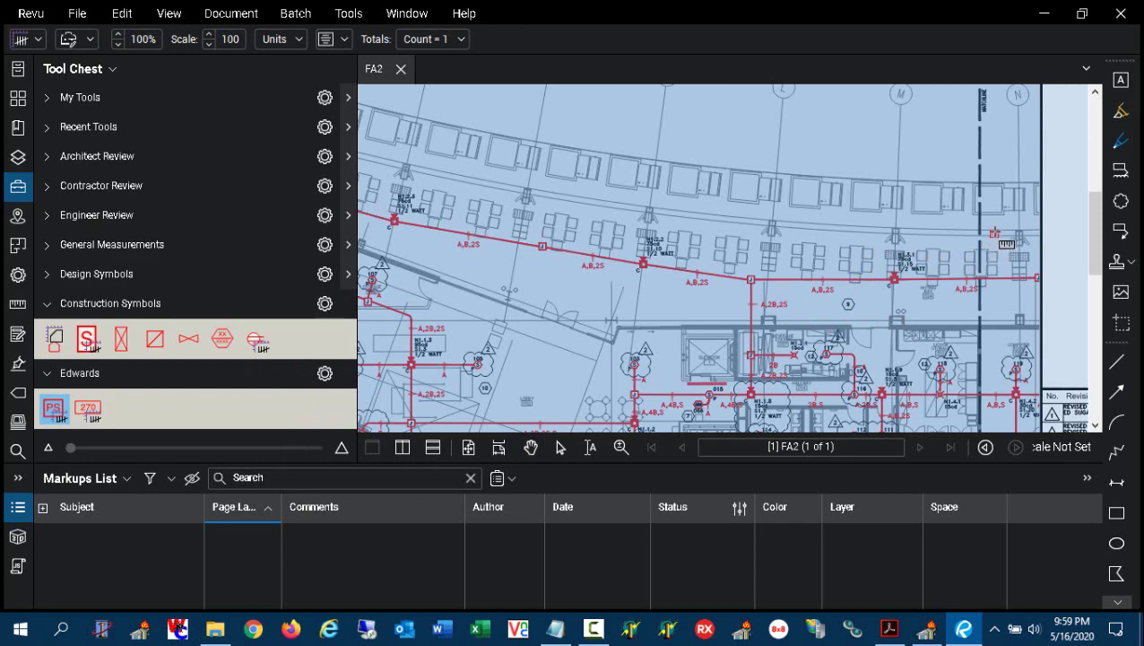
Step: Place six PS count symbols from the Edwards tool set along the curved seating row and select their EDW-SIGA-PS entry
{"action": "left_click", "coordinate": [995, 223]}
{"action": "left_click", "coordinate": [916, 221]}
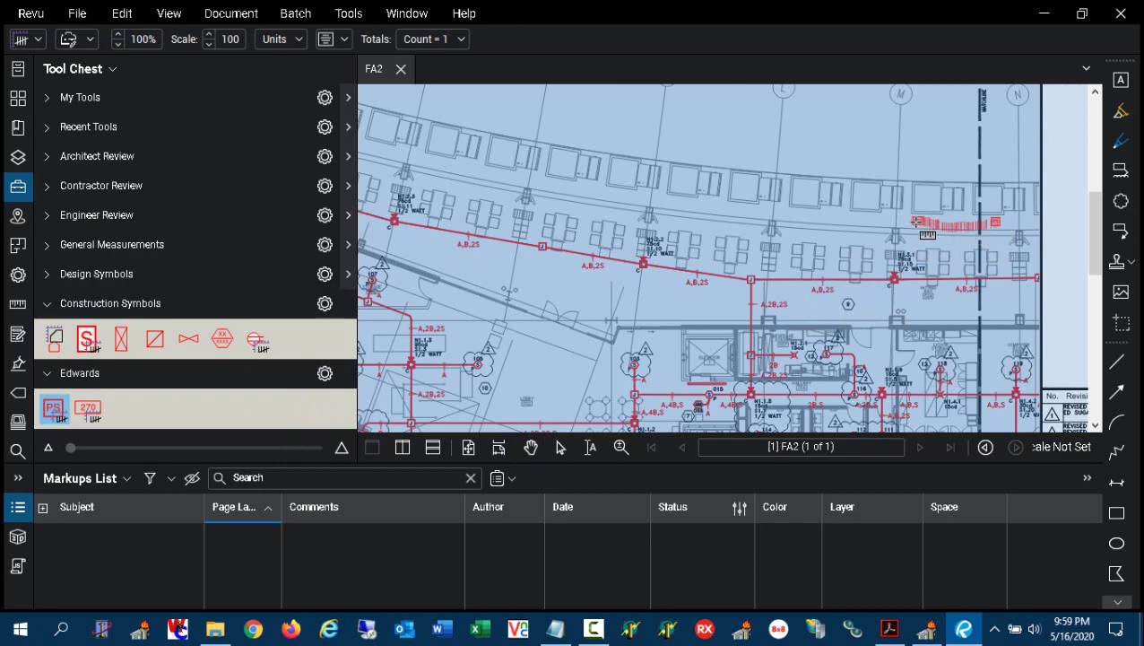
{"action": "left_click", "coordinate": [804, 218]}
{"action": "left_click", "coordinate": [677, 205]}
{"action": "left_click", "coordinate": [557, 188]}
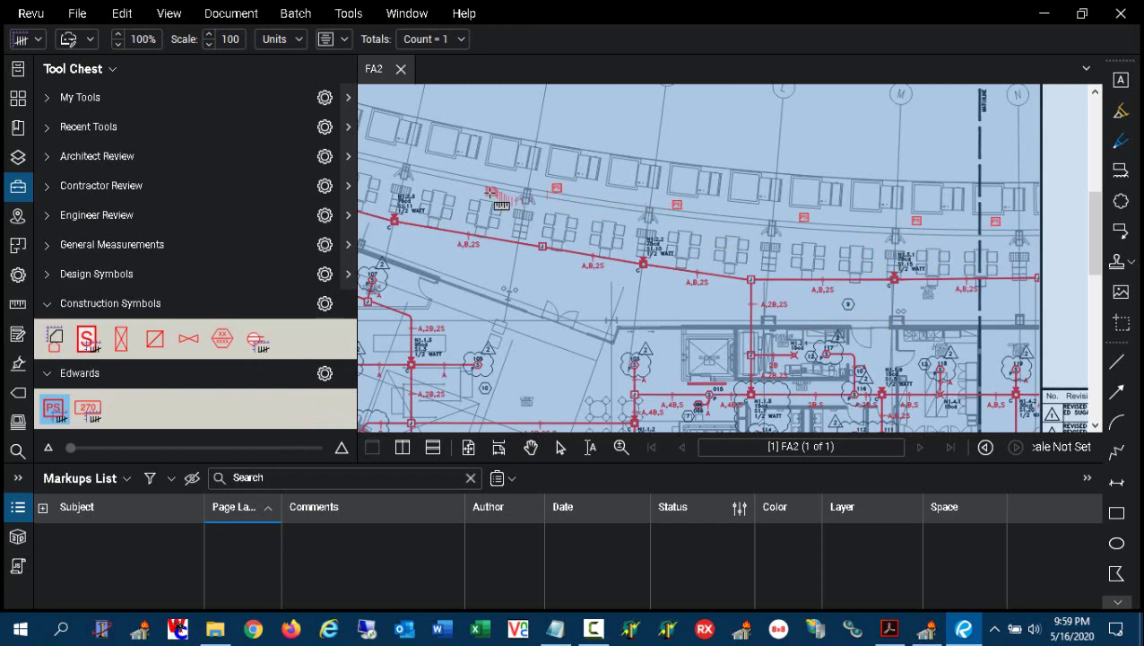
{"action": "left_click", "coordinate": [432, 165]}
{"action": "mouse_move", "coordinate": [515, 193]}
{"action": "left_mouse_down"}
{"action": "mouse_move", "coordinate": [473, 316]}
{"action": "mouse_move", "coordinate": [371, 407]}
{"action": "left_mouse_up"}
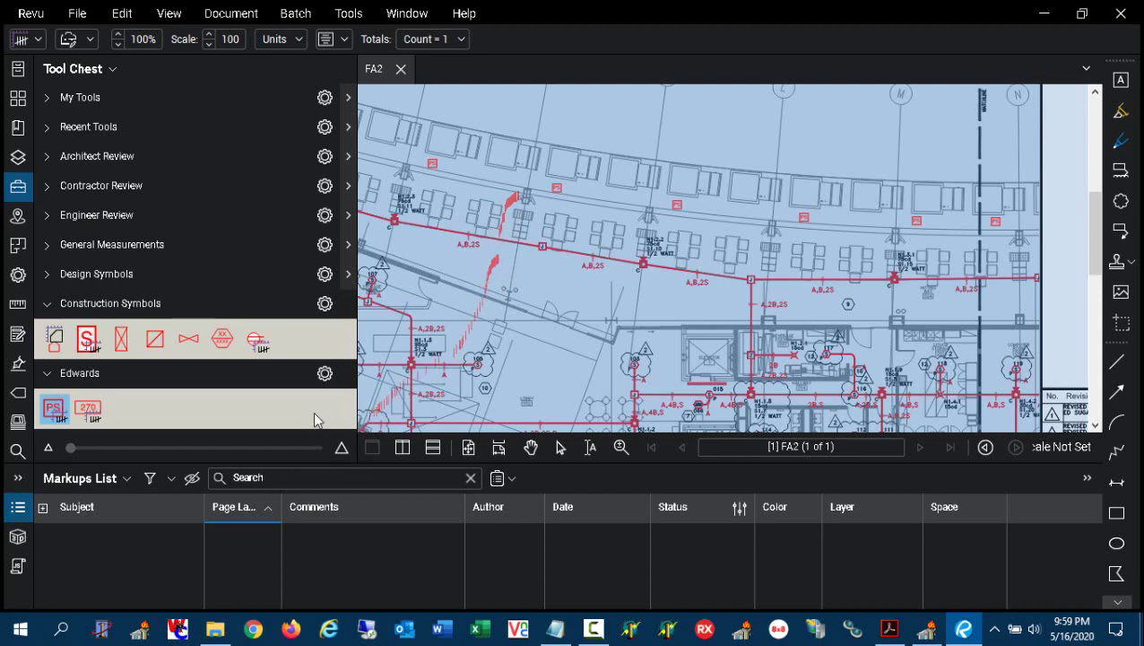
{"action": "key", "text": "Escape"}
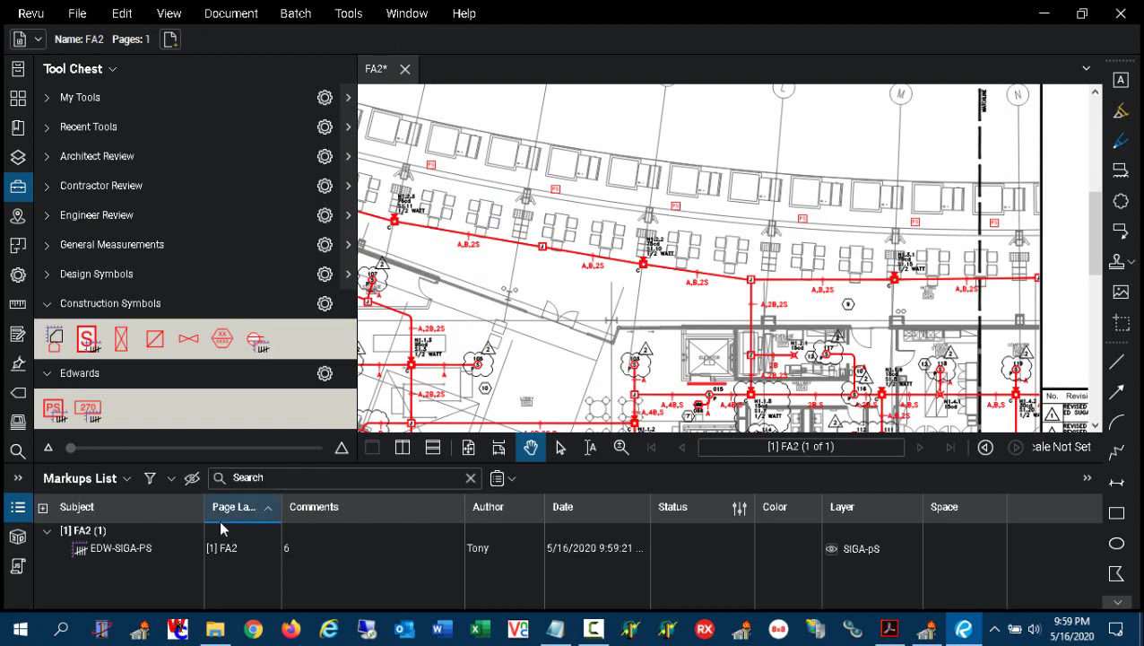
{"action": "left_click", "coordinate": [151, 551]}
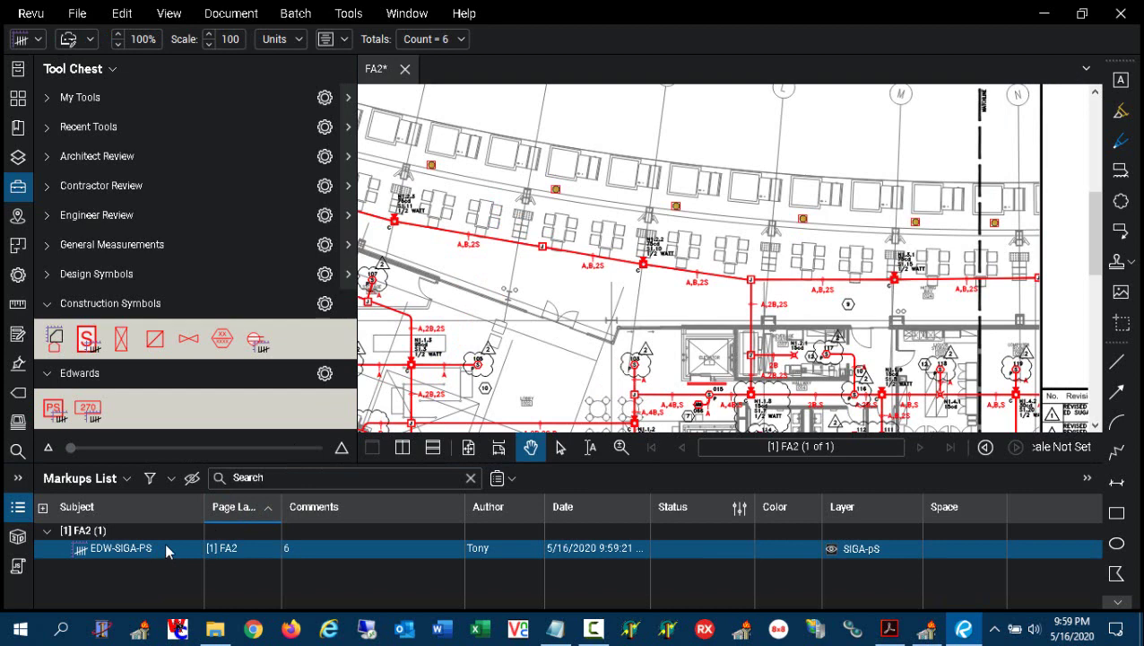
Step: Place six 270 count symbols from the Edwards tool set along the corridor below the seating area and finish the count
{"action": "left_click", "coordinate": [90, 410]}
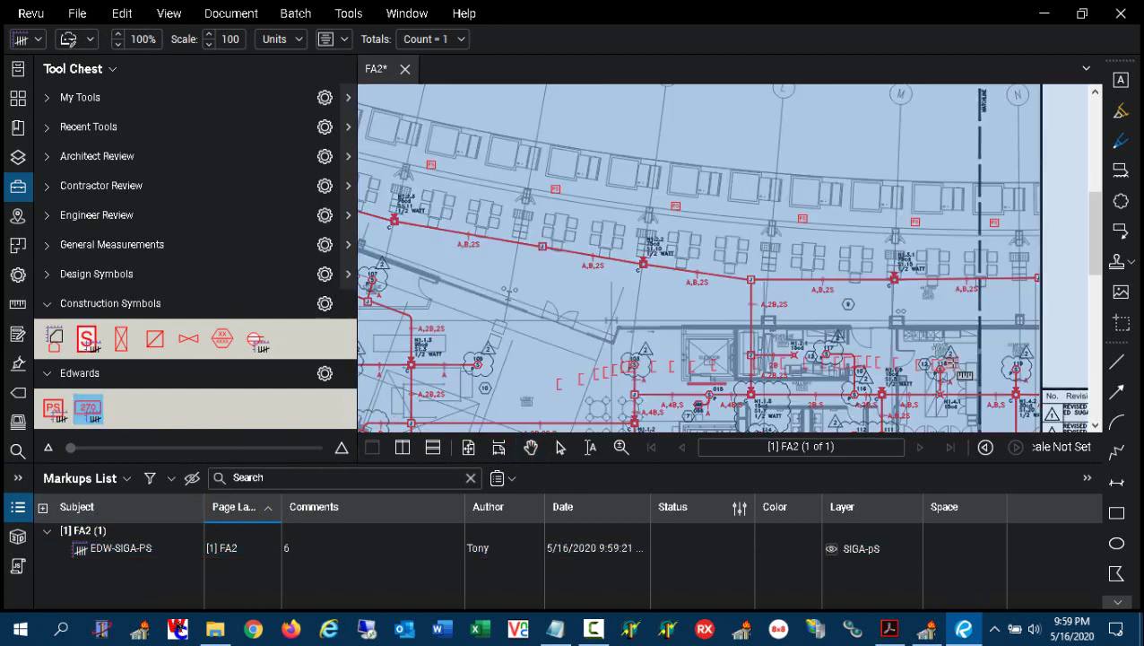
{"action": "left_click", "coordinate": [1009, 312]}
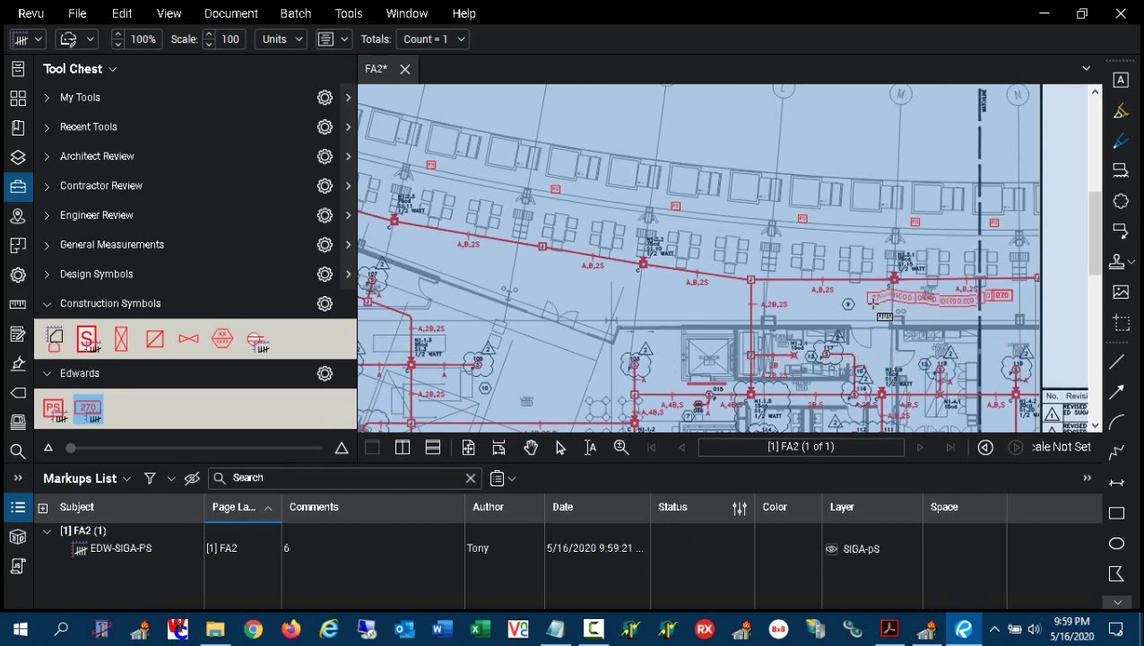
{"action": "left_click", "coordinate": [884, 316]}
{"action": "left_click", "coordinate": [806, 312]}
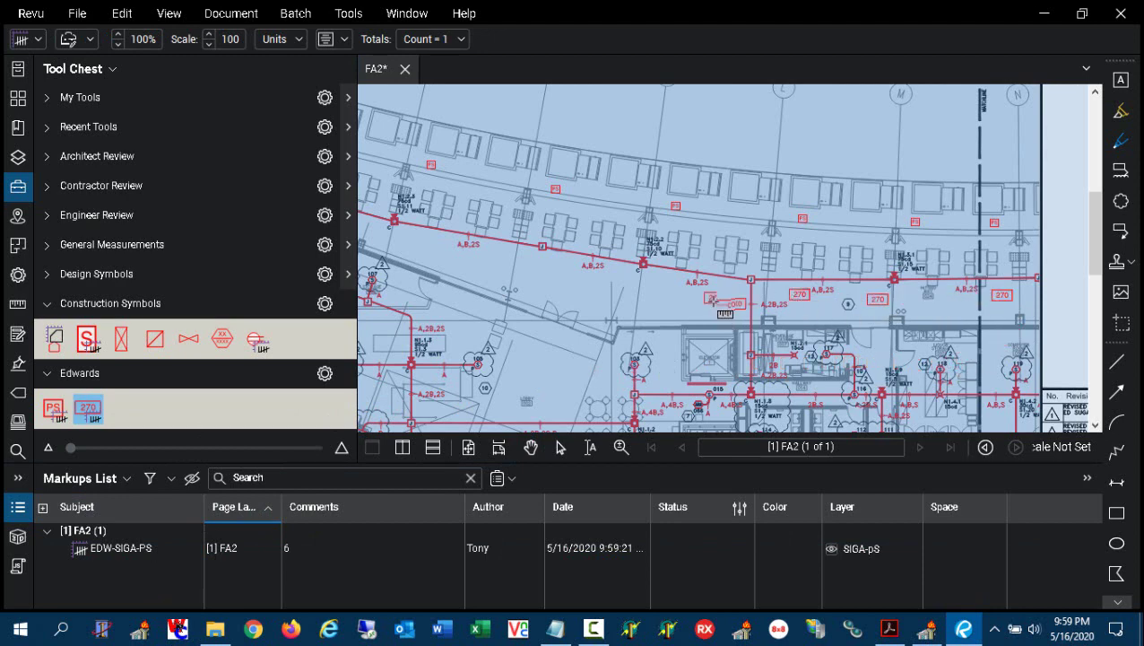
{"action": "left_click", "coordinate": [726, 314]}
{"action": "left_click", "coordinate": [627, 297]}
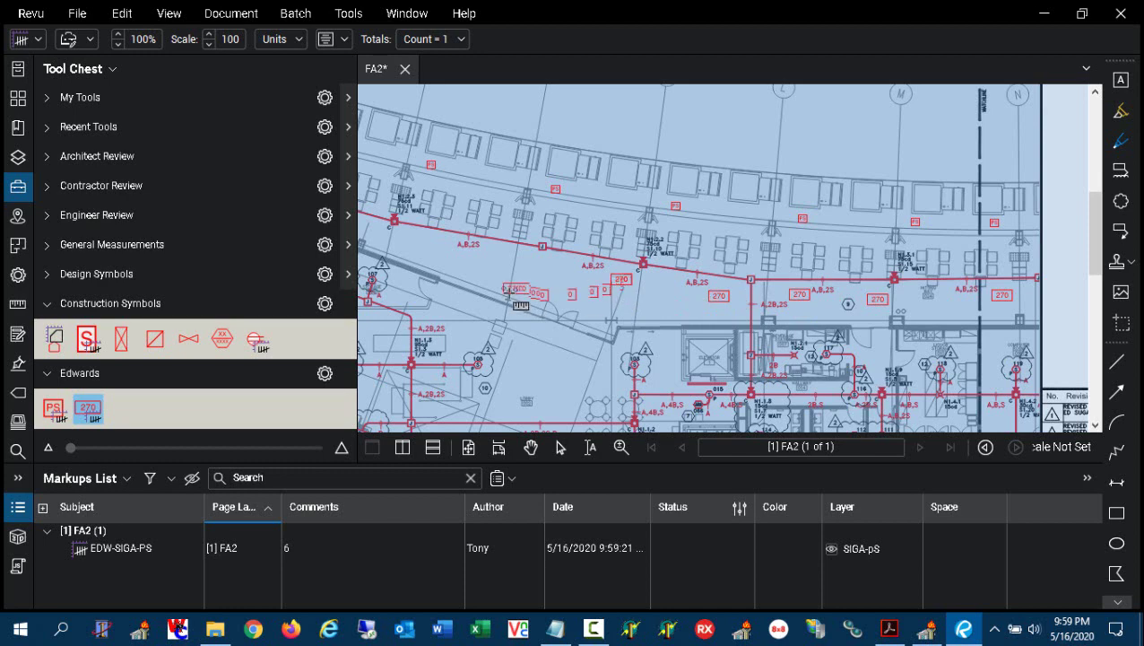
{"action": "left_click", "coordinate": [492, 266]}
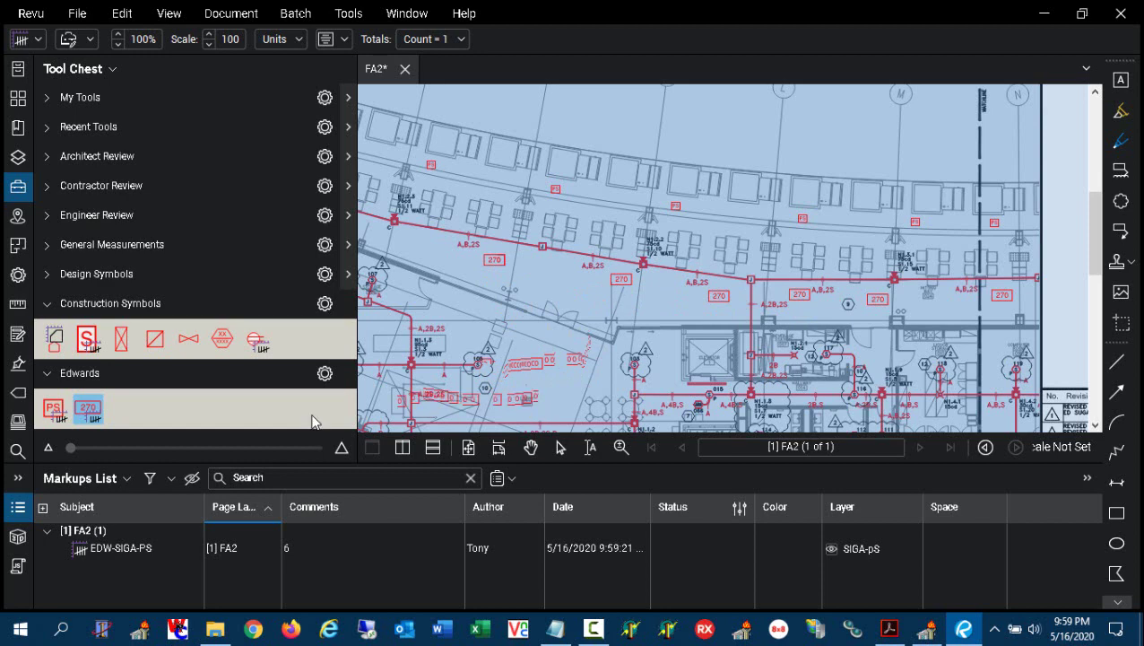
{"action": "key", "text": "Escape"}
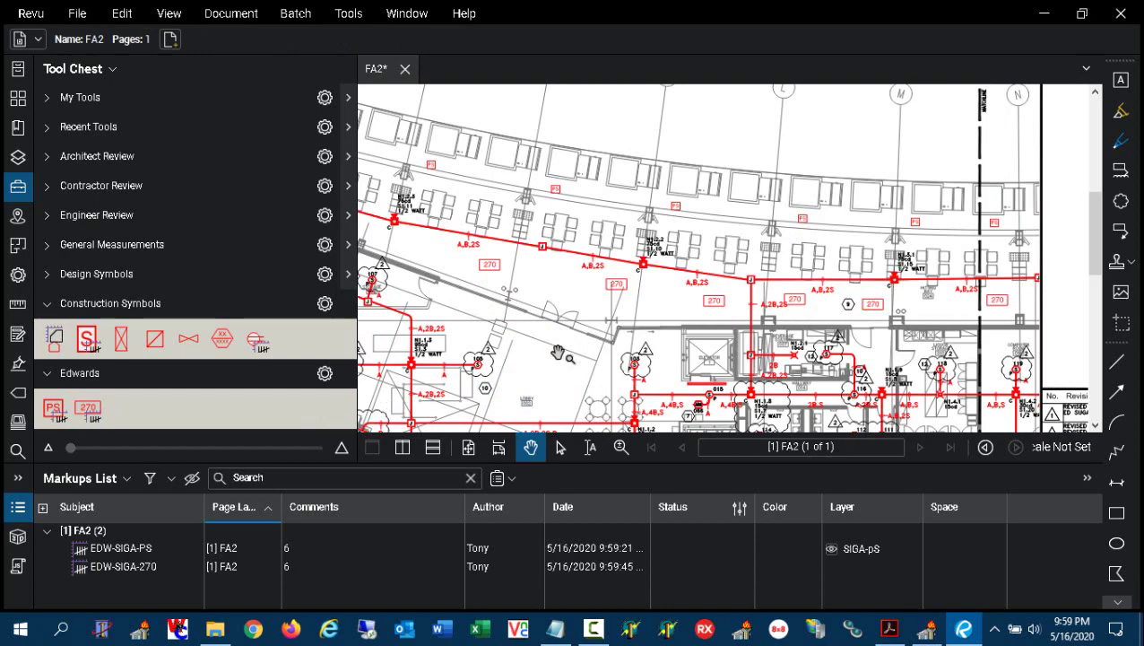
Step: Draw a red rectangle in the empty space above the LOBBY 002 label
{"action": "mouse_move", "coordinate": [523, 360]}
{"action": "left_mouse_down"}
{"action": "mouse_move", "coordinate": [528, 369]}
{"action": "mouse_move", "coordinate": [513, 316]}
{"action": "left_mouse_up"}
{"action": "left_click", "coordinate": [619, 447]}
{"action": "left_click_drag", "start_coordinate": [511, 310], "coordinate": [574, 371]}
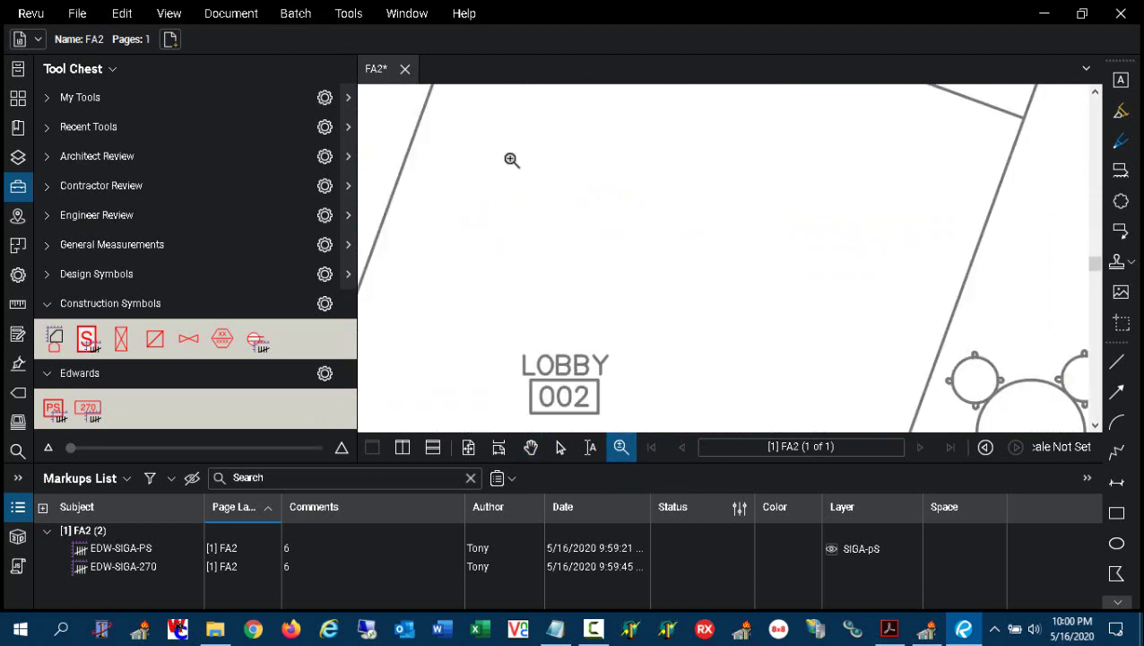
{"action": "key", "text": "r"}
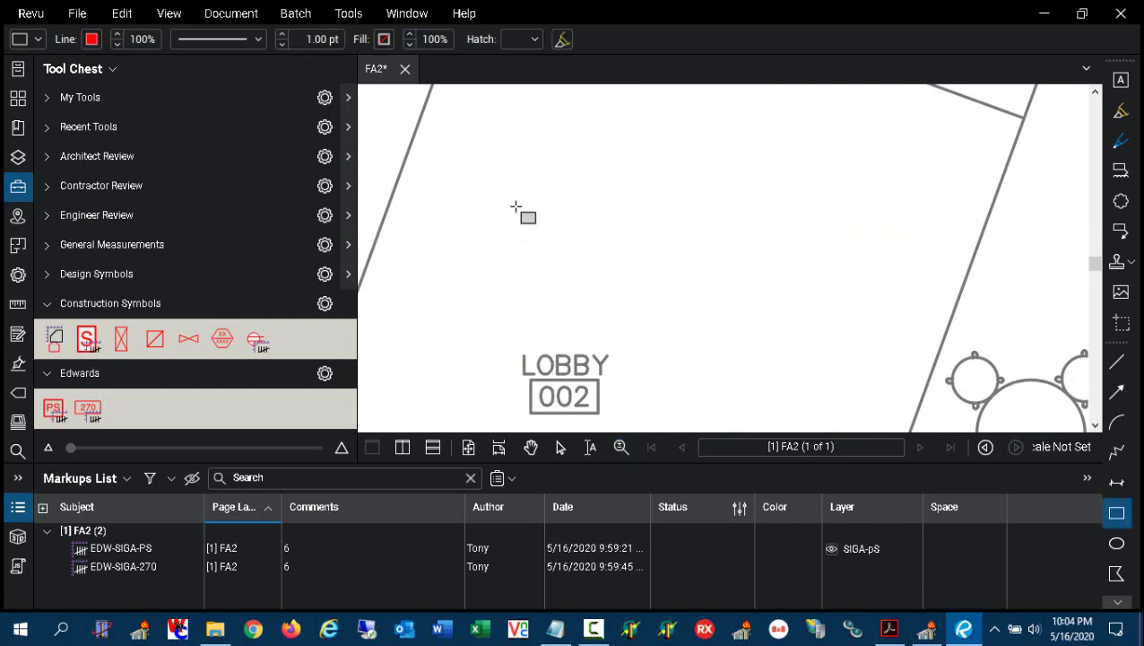
{"action": "left_click_drag", "start_coordinate": [515, 207], "coordinate": [649, 267]}
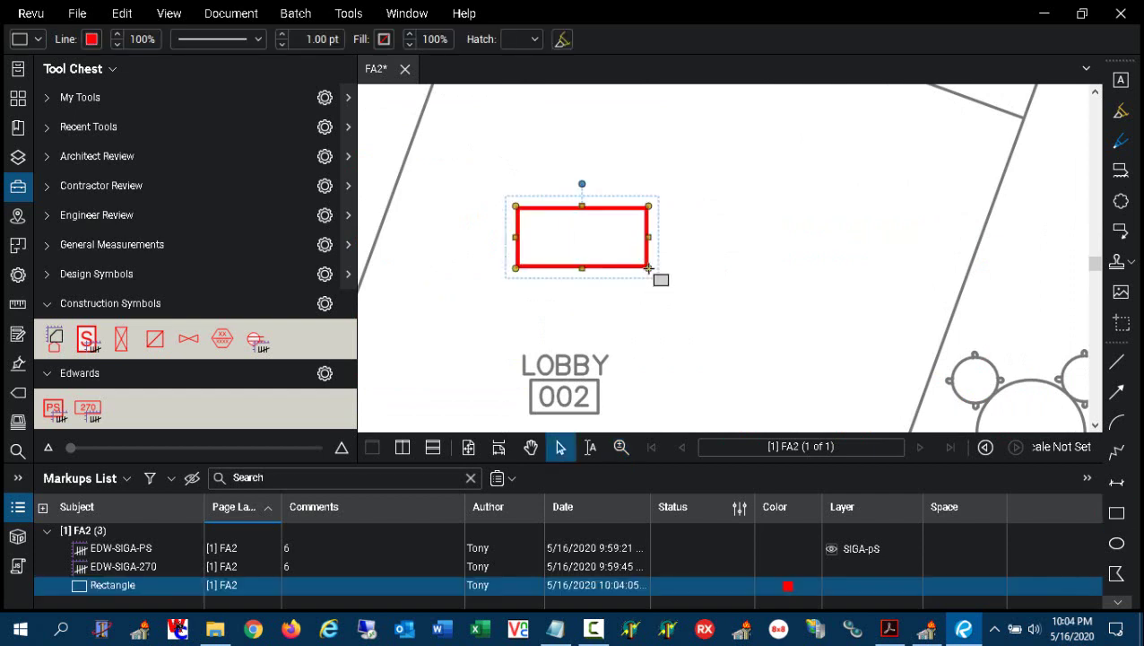
Step: Add a text box reading 270L at the rectangle above the LOBBY label
{"action": "left_click", "coordinate": [1119, 83]}
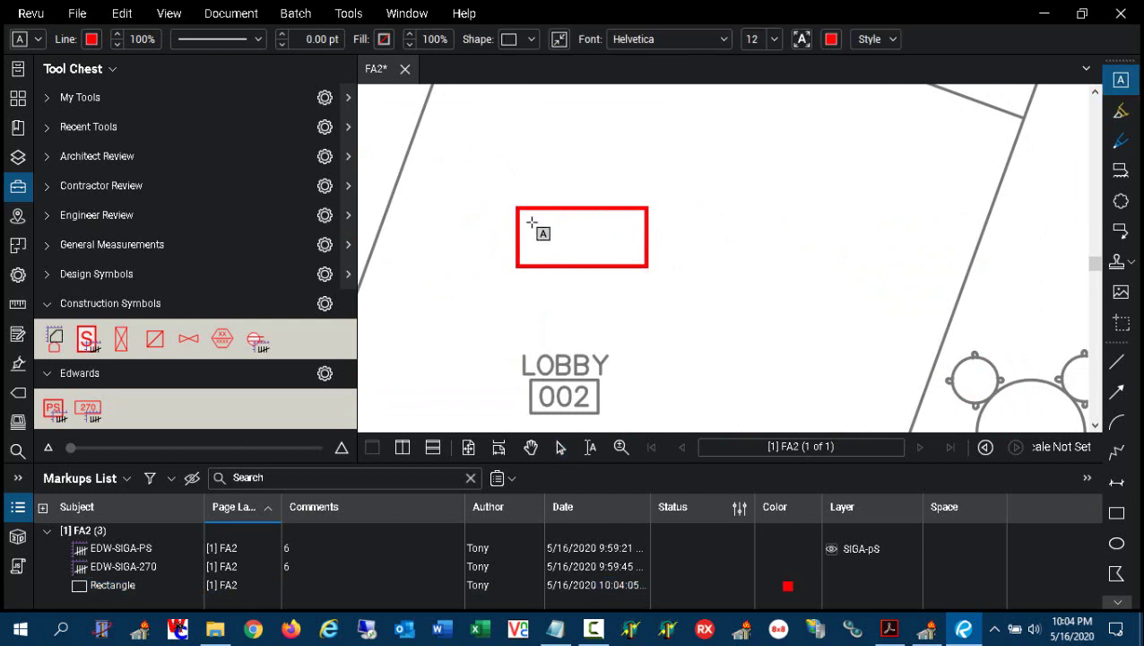
{"action": "left_click_drag", "start_coordinate": [530, 220], "coordinate": [633, 254]}
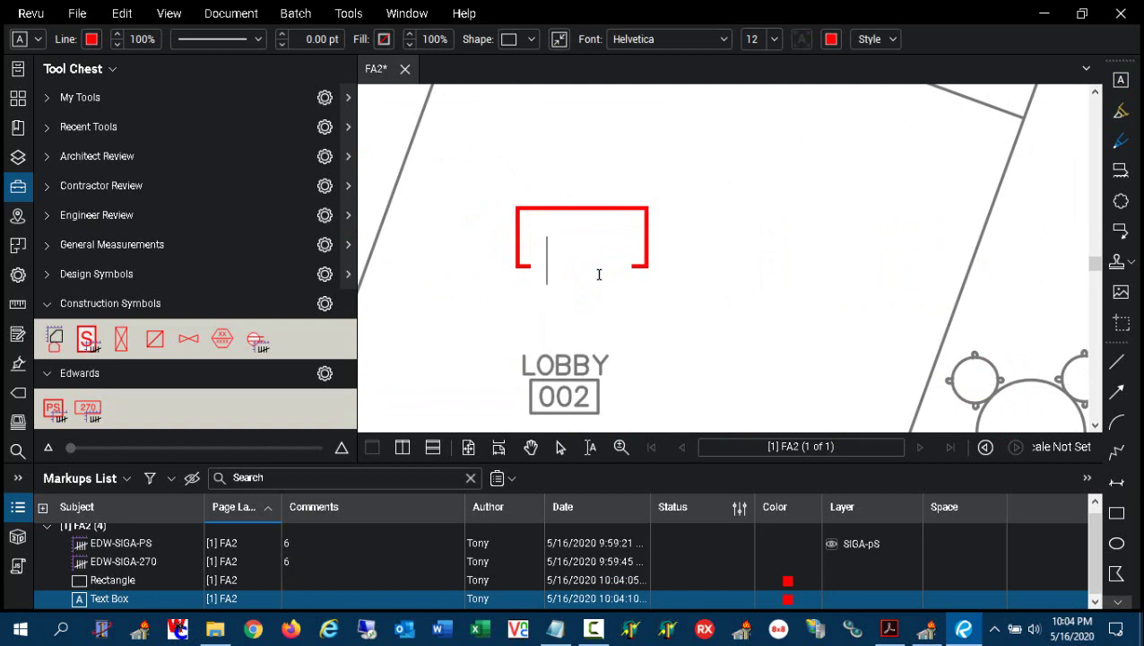
{"action": "type", "text": "270"}
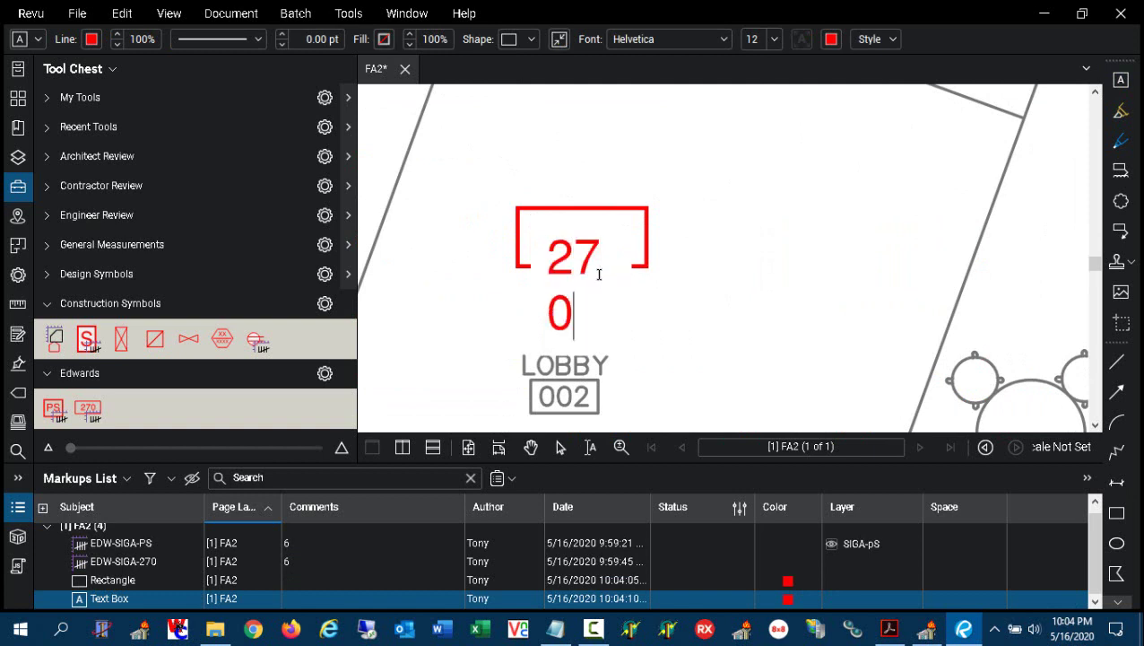
{"action": "type", "text": "L"}
{"action": "left_click", "coordinate": [687, 321]}
Step: Widen the 270L text box to fit one line, move it into the rectangle, and trim its borders around the text
{"action": "left_click", "coordinate": [630, 325]}
{"action": "left_click_drag", "start_coordinate": [630, 289], "coordinate": [705, 289]}
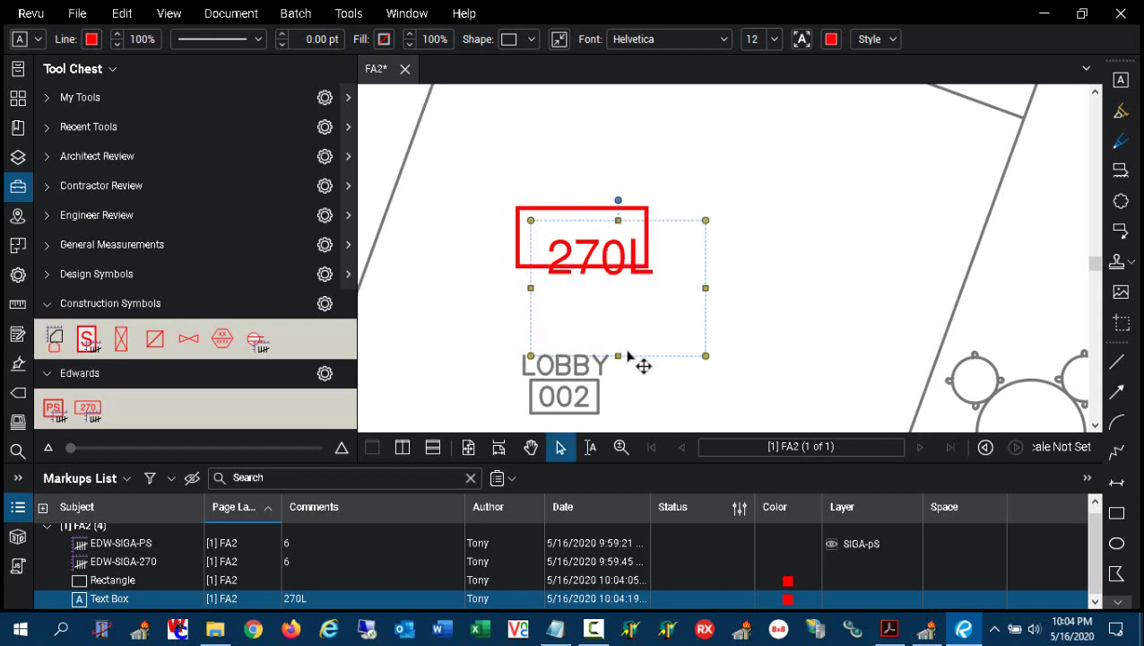
{"action": "left_click_drag", "start_coordinate": [618, 356], "coordinate": [652, 281]}
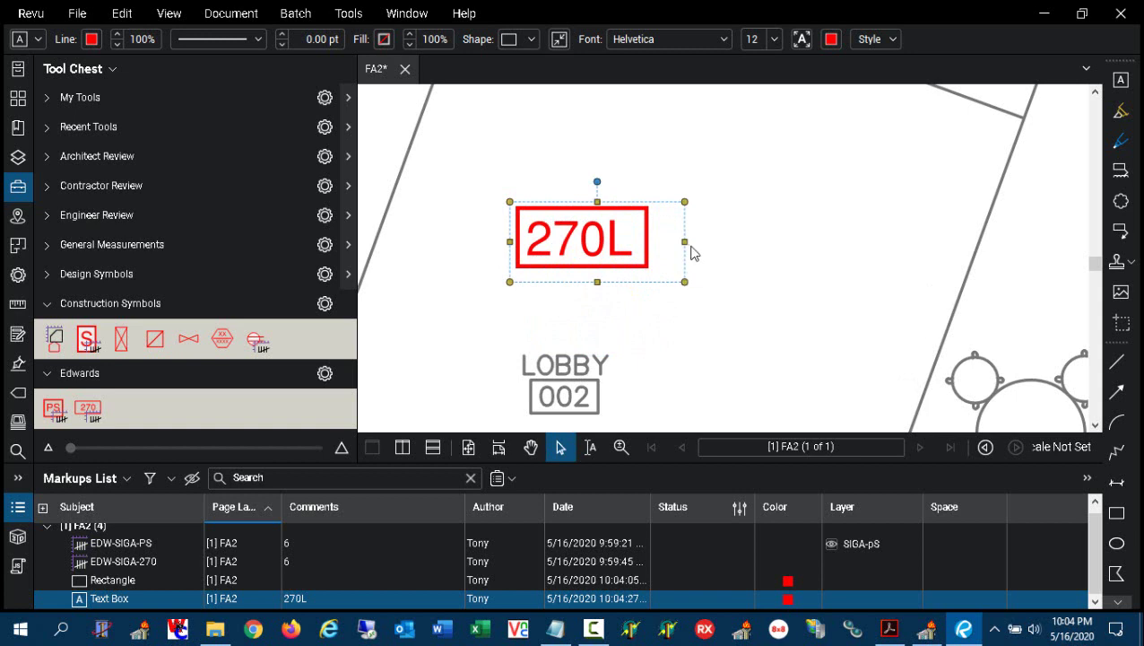
{"action": "left_click_drag", "start_coordinate": [686, 240], "coordinate": [657, 243]}
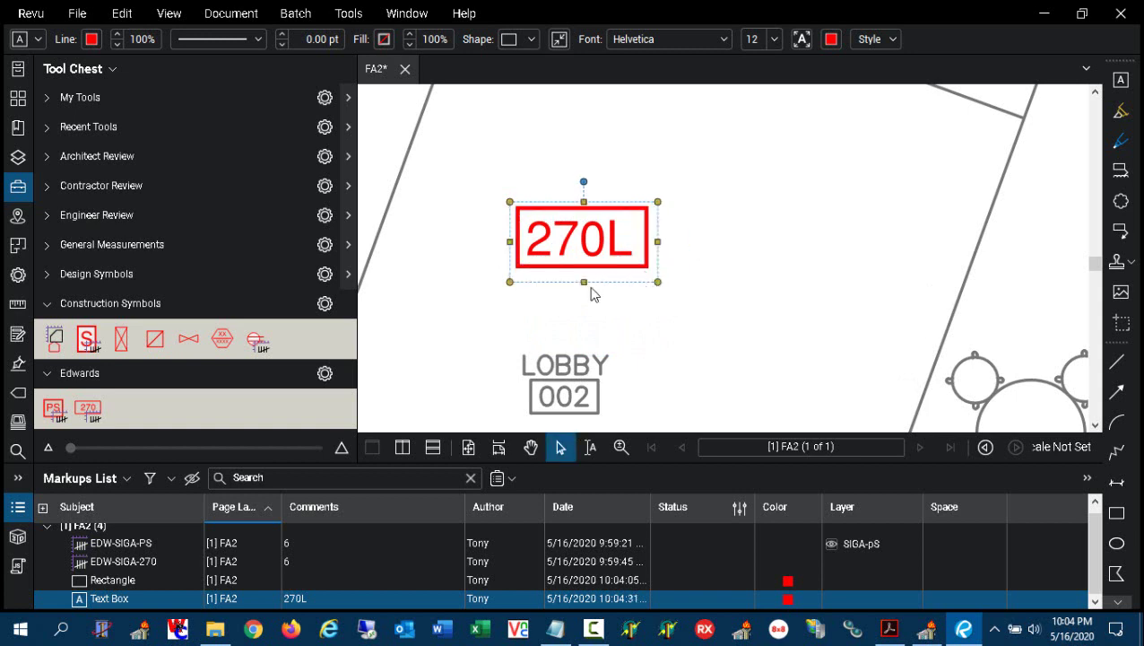
{"action": "left_click_drag", "start_coordinate": [583, 283], "coordinate": [582, 269]}
{"action": "left_click", "coordinate": [705, 295]}
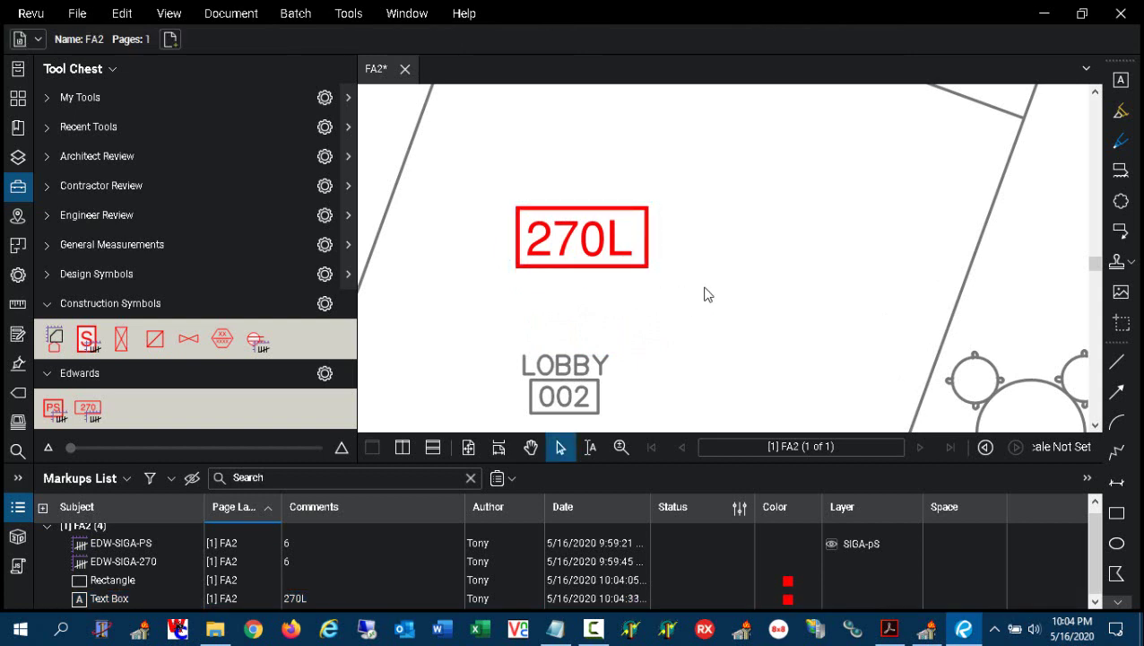
Step: Group the rectangle and 270L text box and add the group to the Edwards tool set
{"action": "left_click_drag", "start_coordinate": [491, 174], "coordinate": [675, 296]}
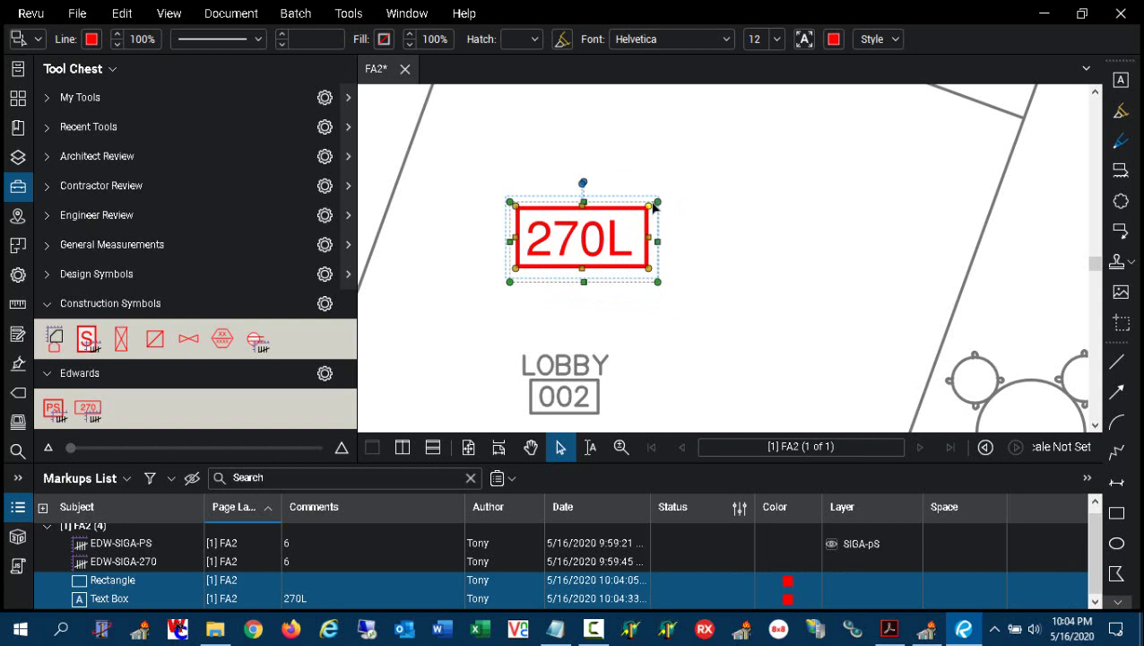
{"action": "key", "text": "ctrl+g"}
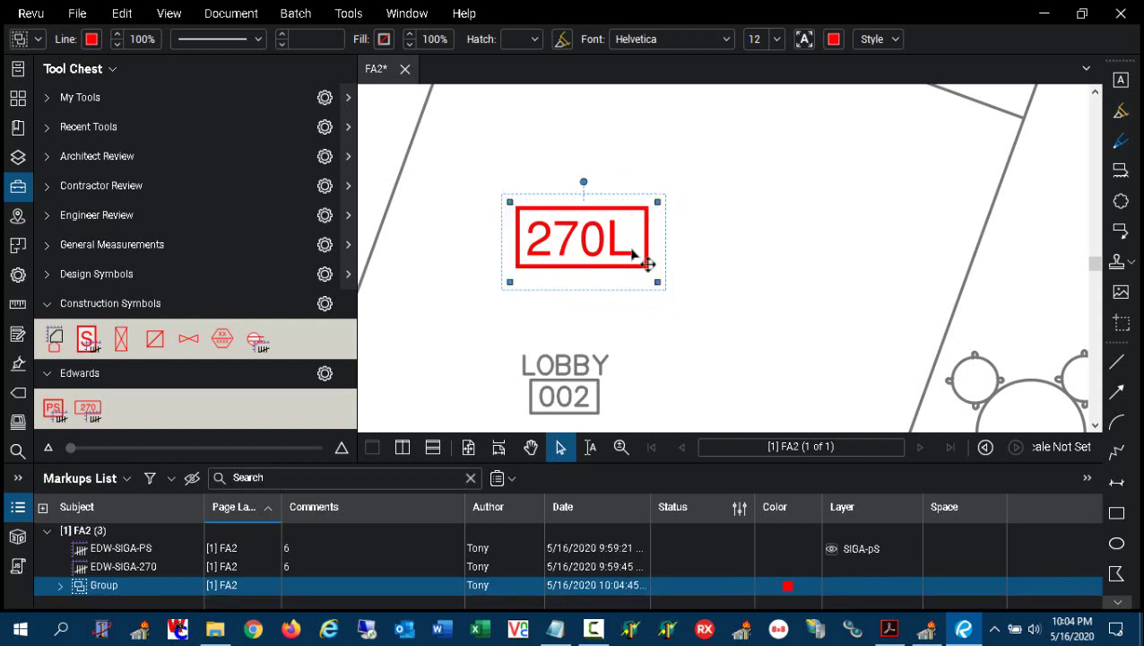
{"action": "right_click", "coordinate": [585, 259]}
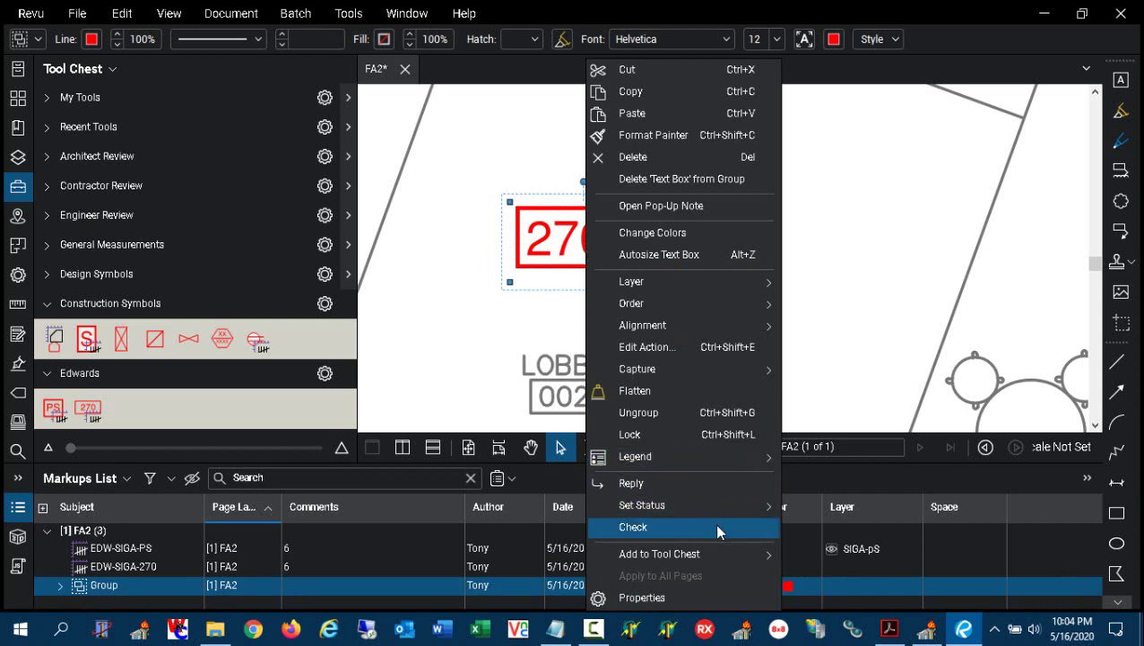
{"action": "mouse_move", "coordinate": [748, 556]}
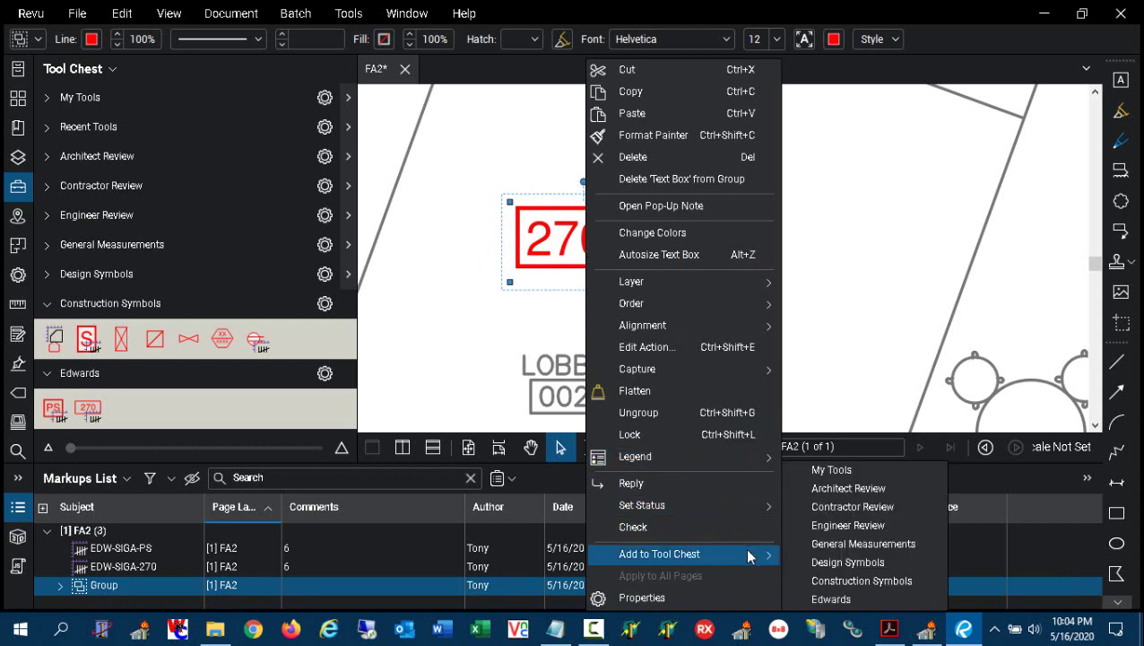
{"action": "left_click", "coordinate": [834, 600]}
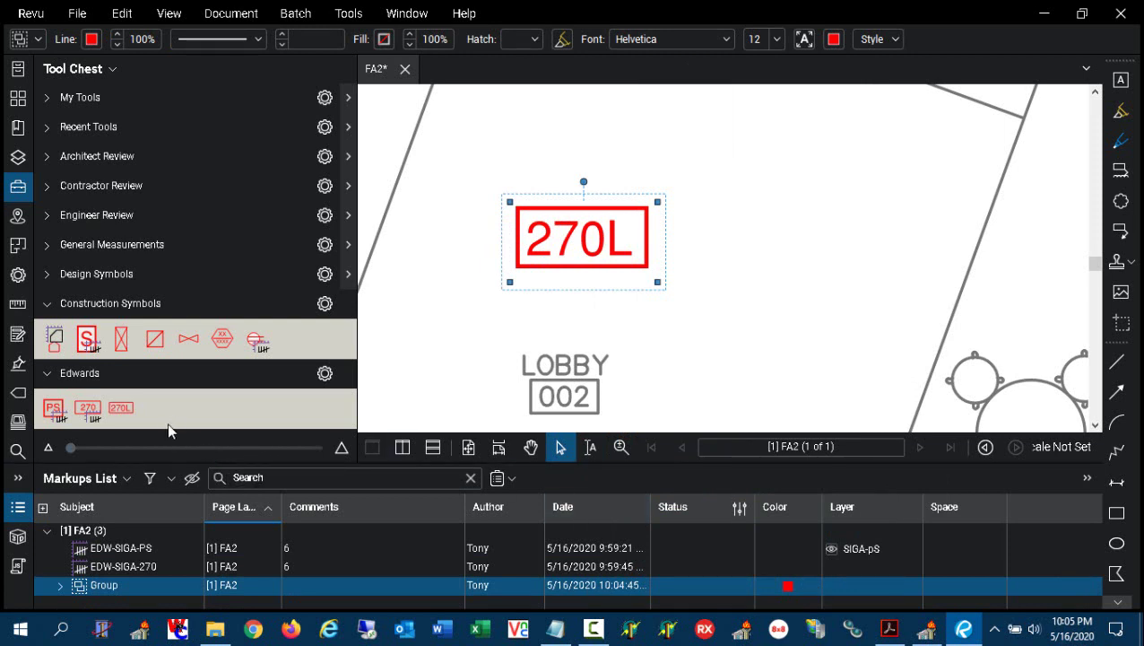
Step: Create a count tool from the 270L symbol in the Edwards set, remove the plain symbol, and select the count tool
{"action": "left_click", "coordinate": [124, 410]}
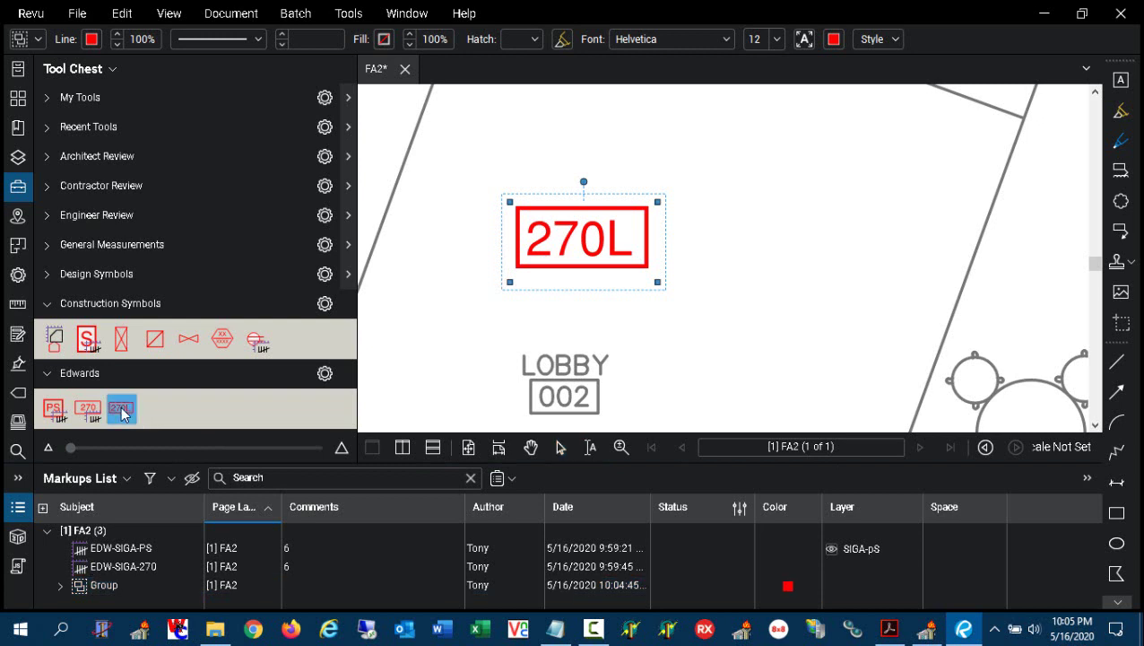
{"action": "right_click", "coordinate": [124, 410]}
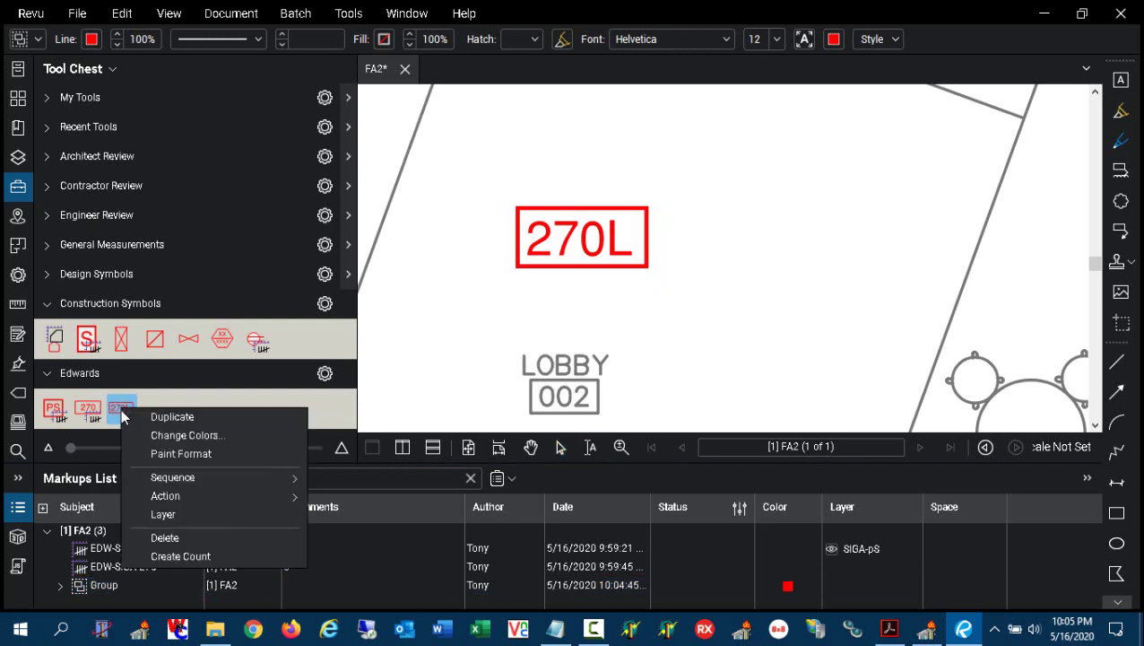
{"action": "left_click", "coordinate": [226, 555]}
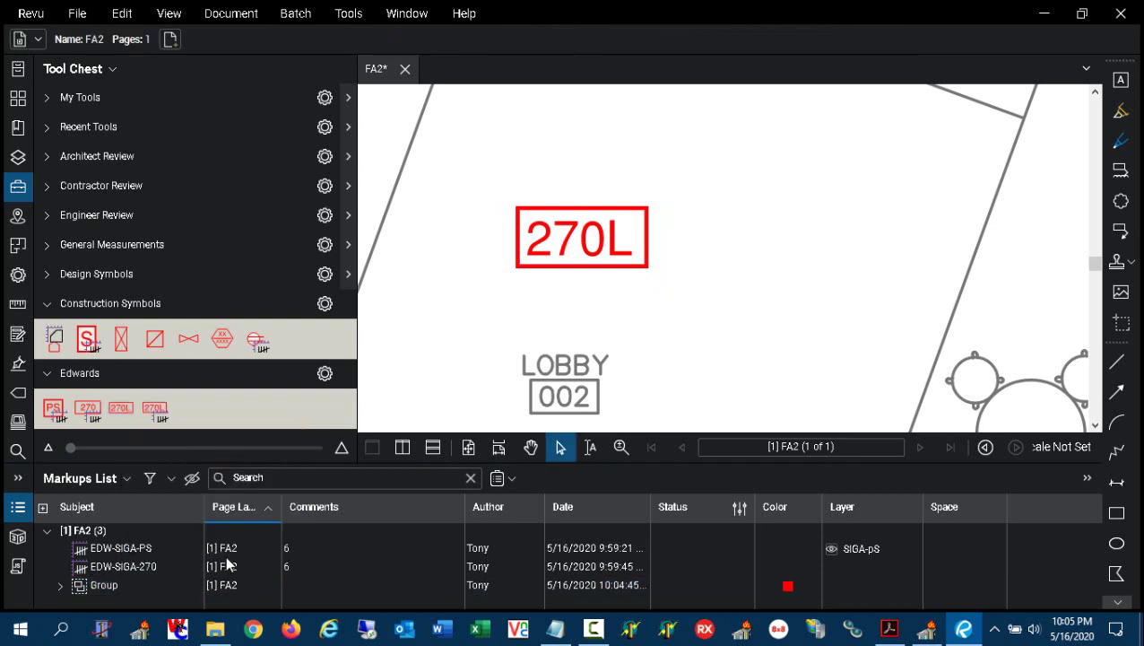
{"action": "left_click", "coordinate": [130, 413]}
{"action": "left_click", "coordinate": [126, 411]}
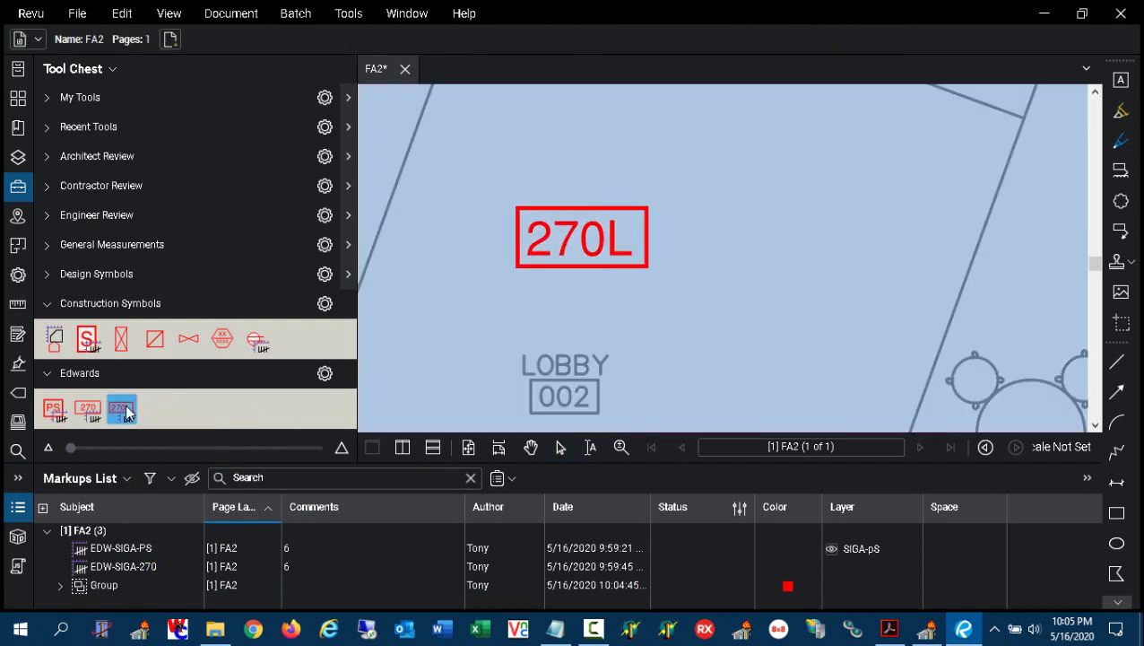
Step: Set the 270L count tool's subject to EDW-SIGA-270LL and make its properties the default
{"action": "left_click", "coordinate": [27, 38]}
{"action": "left_click_drag", "start_coordinate": [153, 70], "coordinate": [41, 81]}
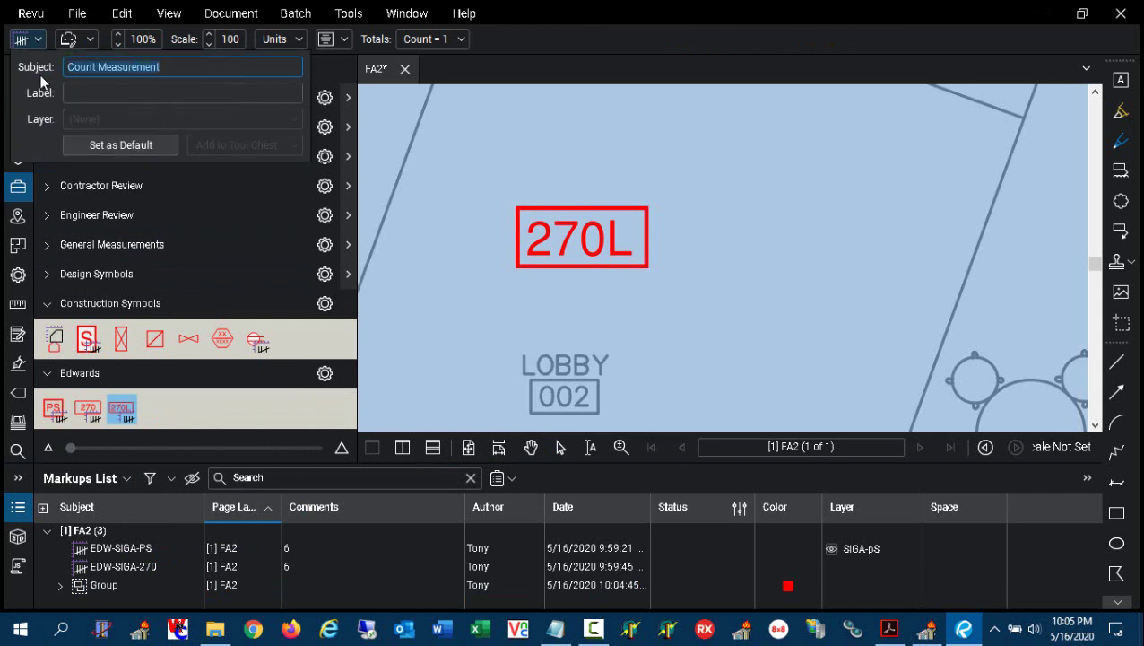
{"action": "type", "text": "EDW-SIGA"}
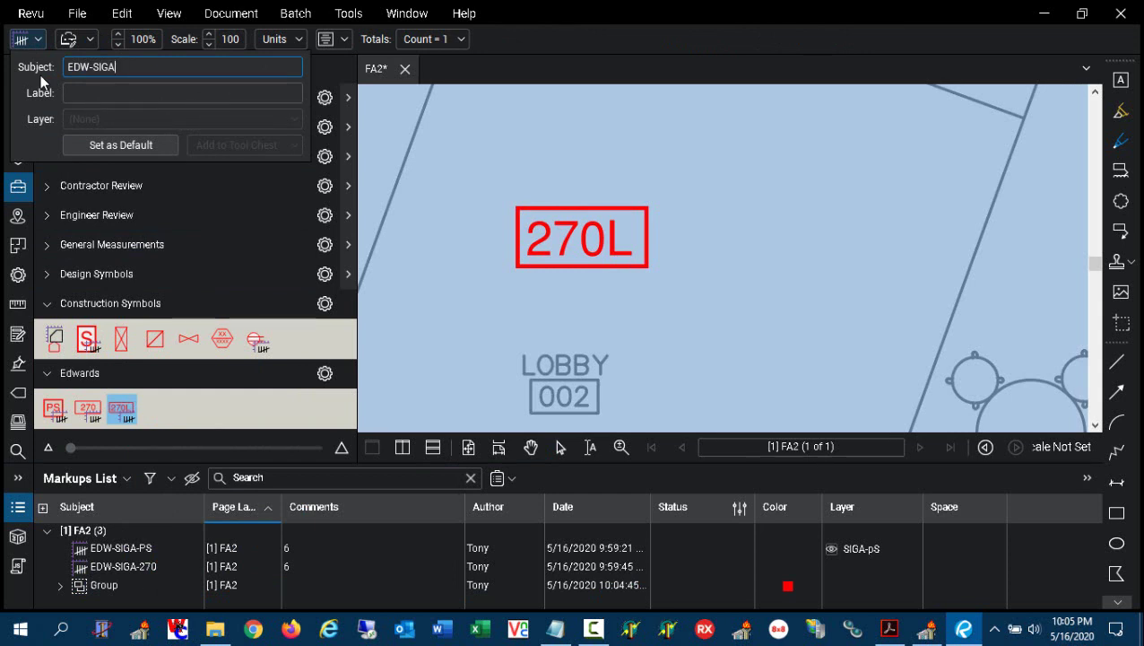
{"action": "type", "text": "-27LL"}
{"action": "key", "text": "Left"}
{"action": "key", "text": "Left"}
{"action": "type", "text": "0"}
{"action": "left_click", "coordinate": [144, 147]}
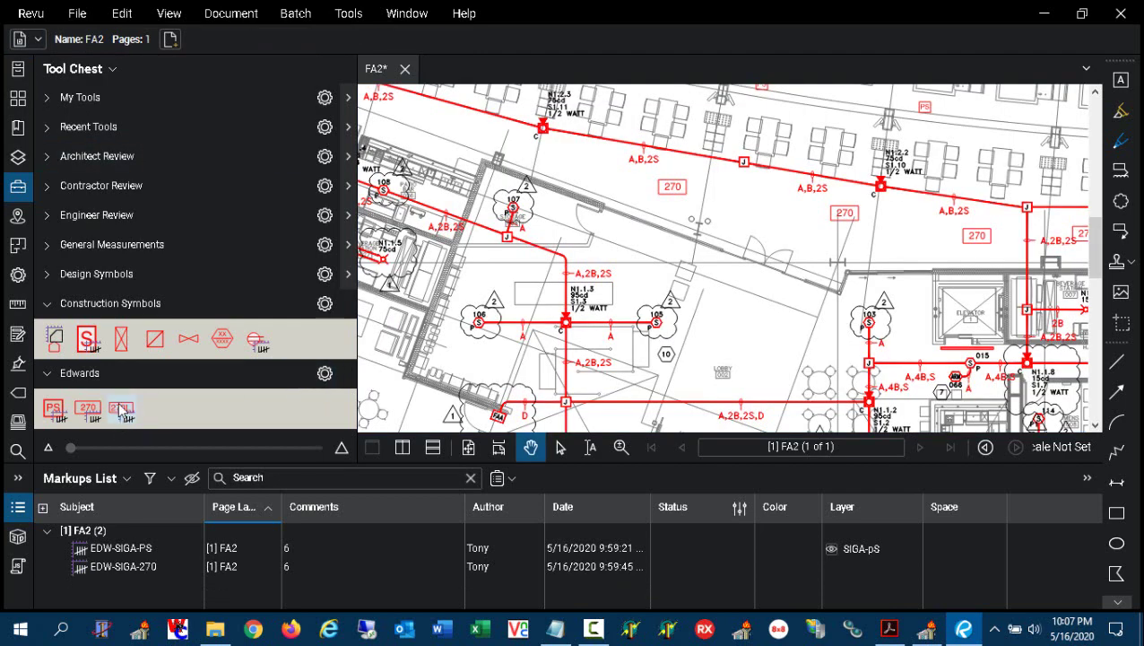
Step: Place three 270L count symbols diagonally from the upper seating area across the lobby and finish the count
{"action": "left_click", "coordinate": [121, 408]}
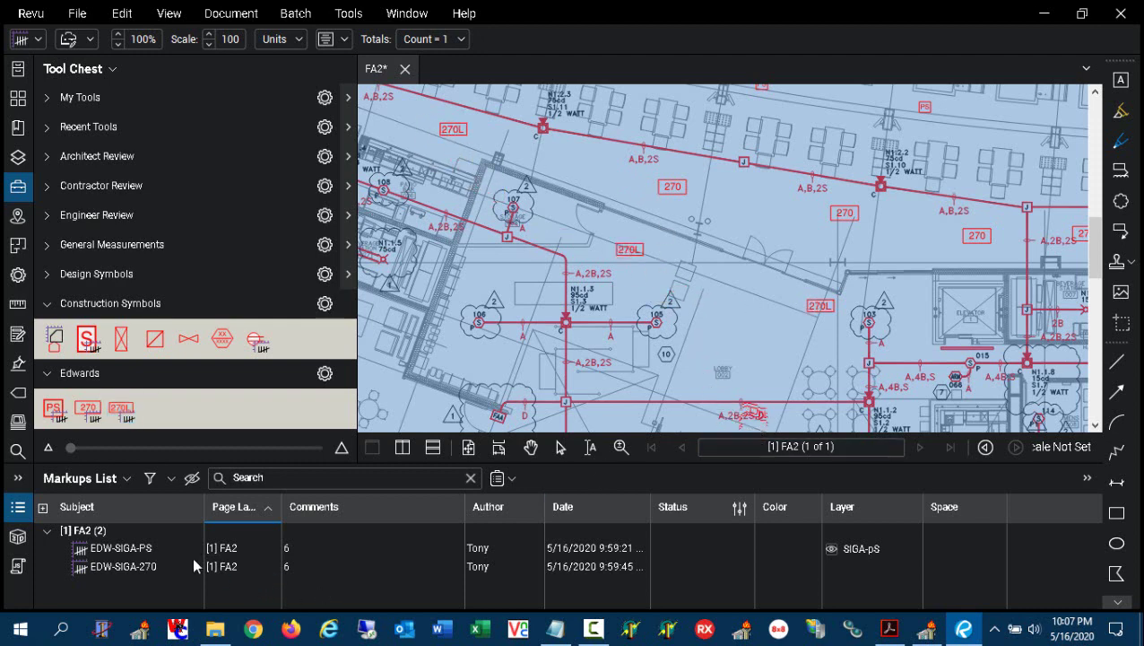
{"action": "key", "text": "Escape"}
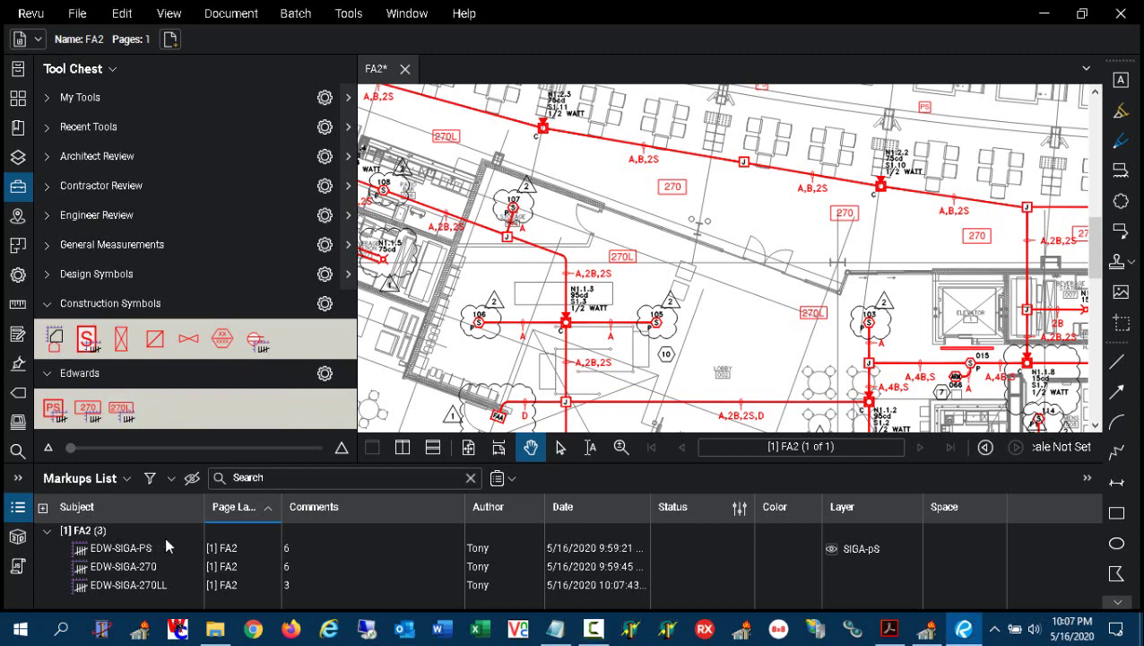
Step: Export the FA2 markups as a CSV summary to D:\ and widen the Subject column in the opened spreadsheet
{"action": "left_click", "coordinate": [510, 481]}
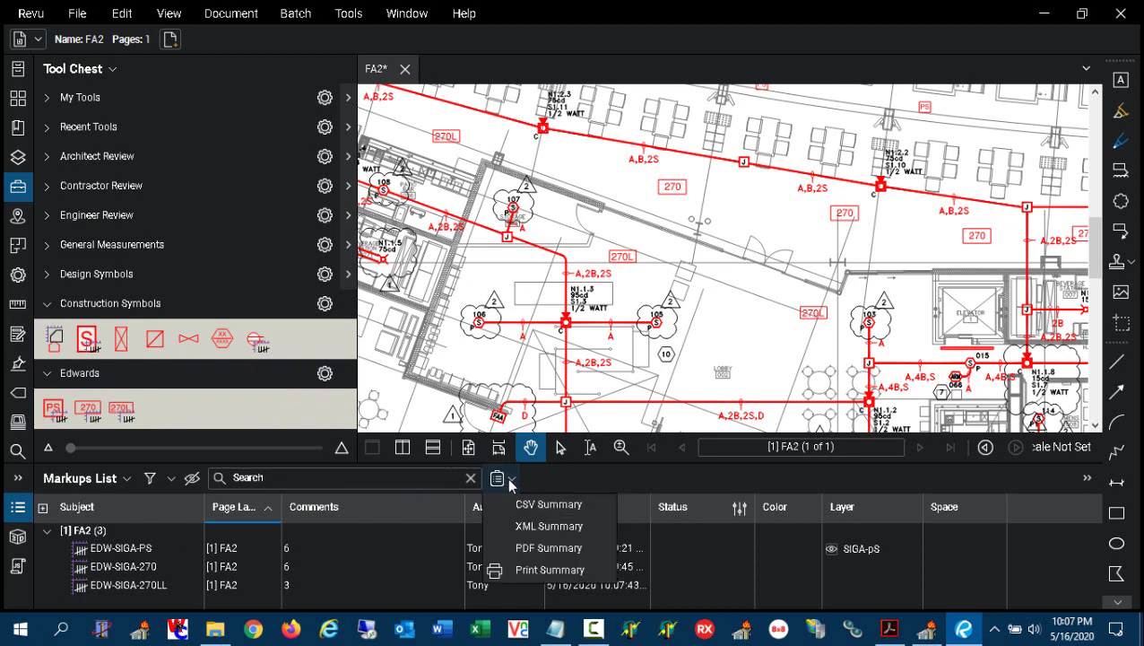
{"action": "left_click", "coordinate": [532, 501]}
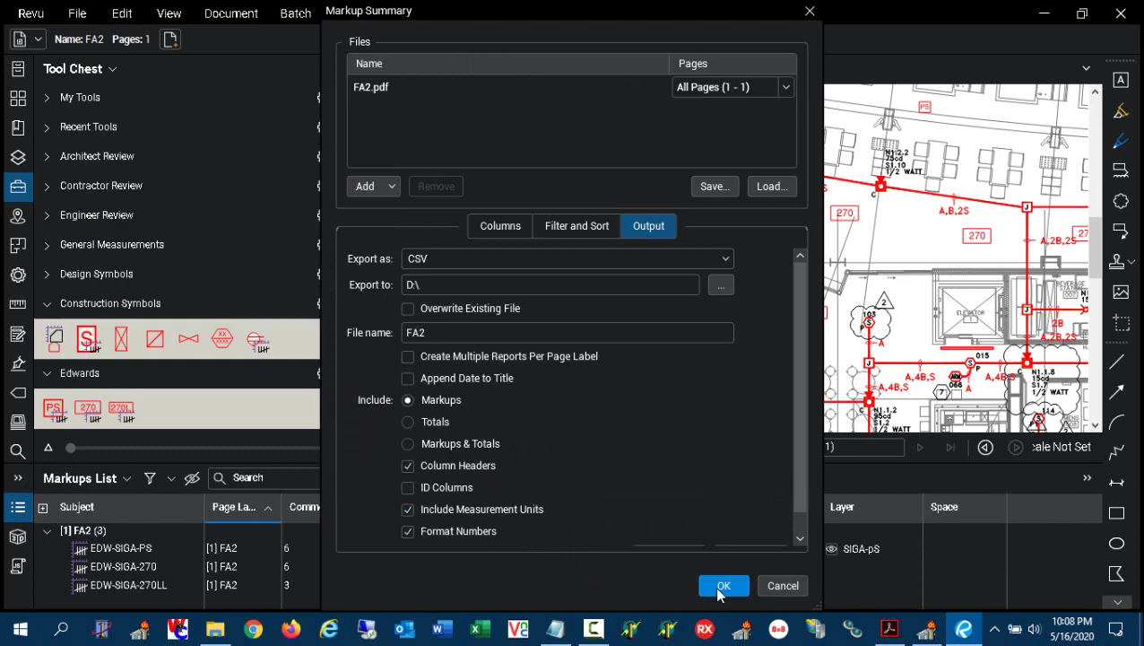
{"action": "left_click", "coordinate": [718, 590]}
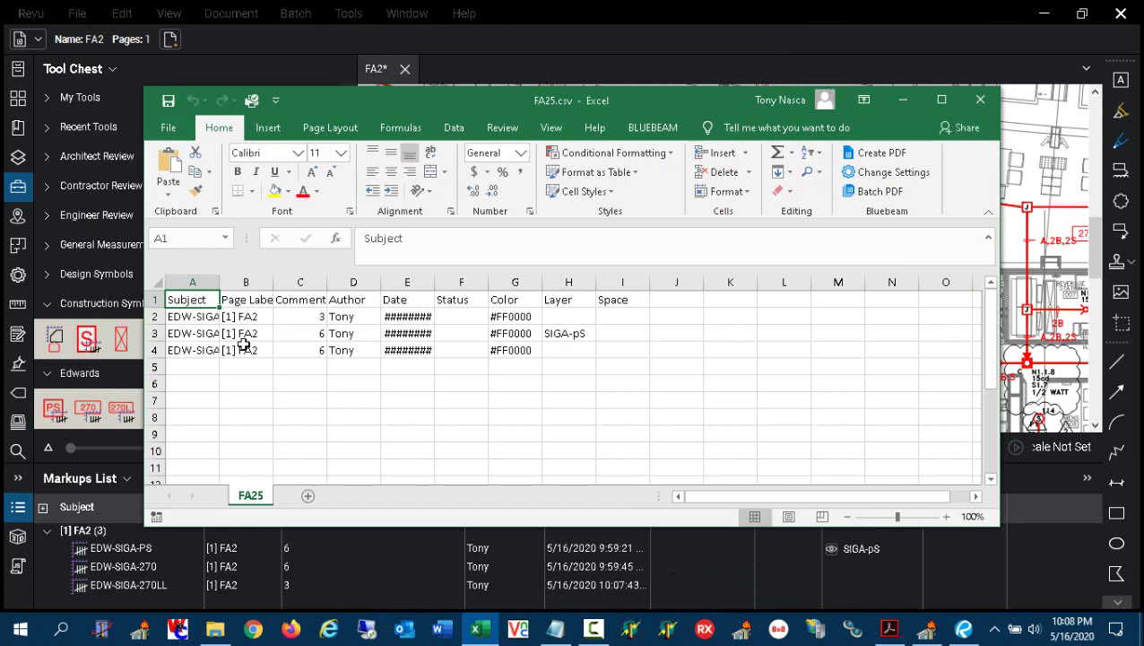
{"action": "left_click_drag", "start_coordinate": [220, 281], "coordinate": [284, 281]}
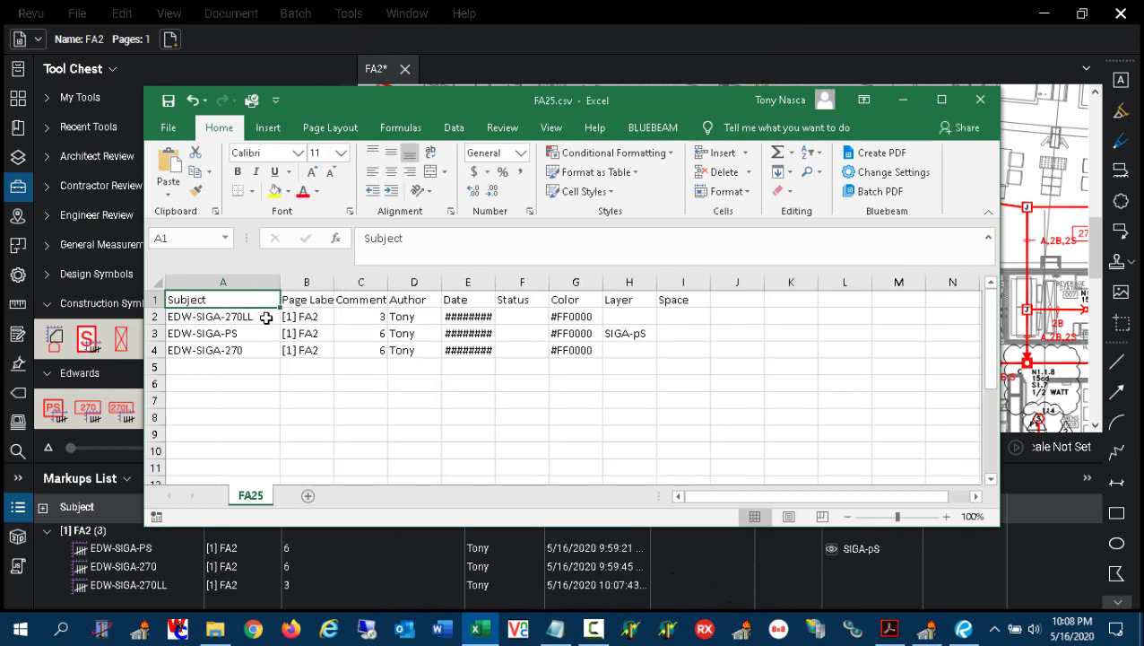
{"action": "left_click", "coordinate": [266, 318]}
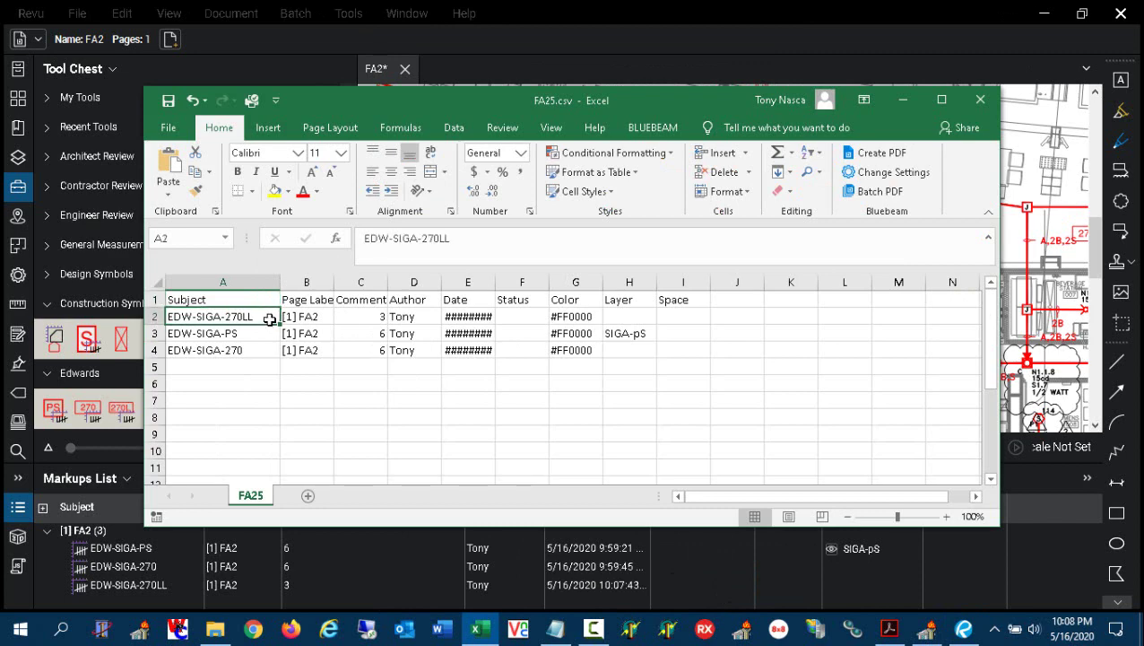
Step: Save the exported markup spreadsheet on D: as the Excel Workbook FA25.xlsx
{"action": "left_click", "coordinate": [170, 128]}
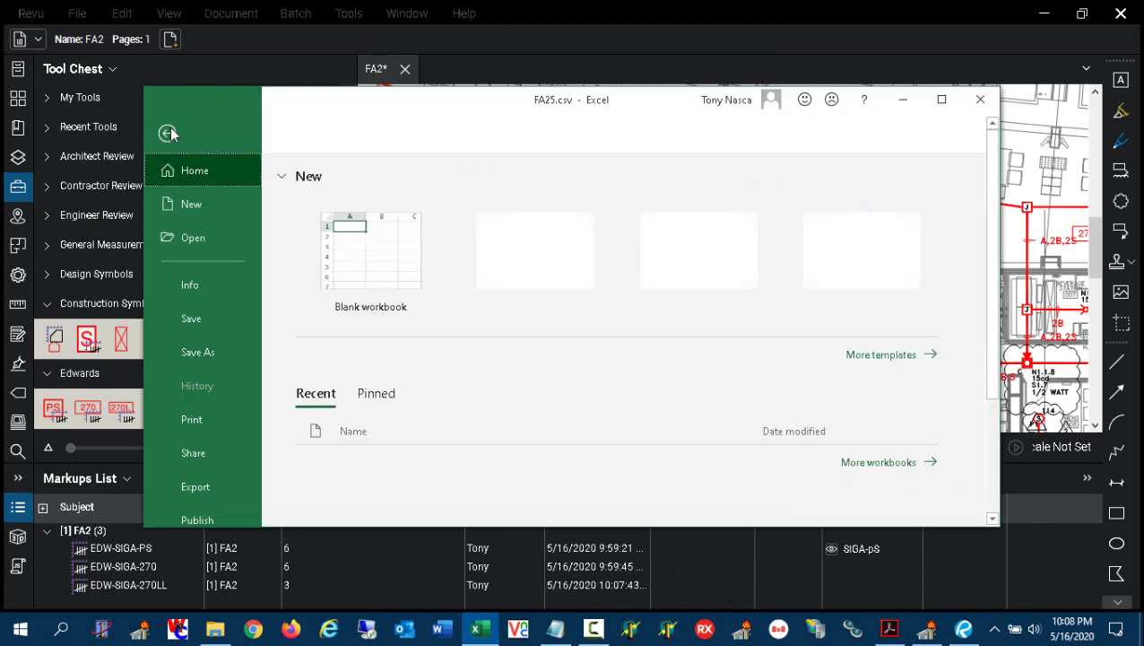
{"action": "left_click", "coordinate": [220, 350]}
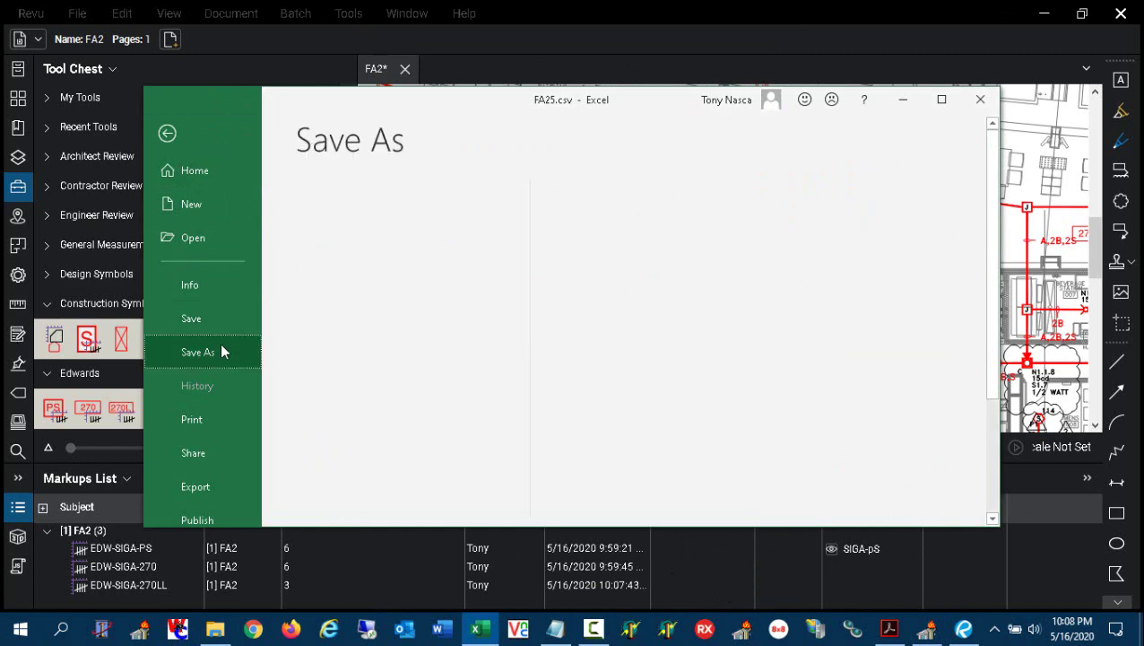
{"action": "left_click", "coordinate": [379, 399]}
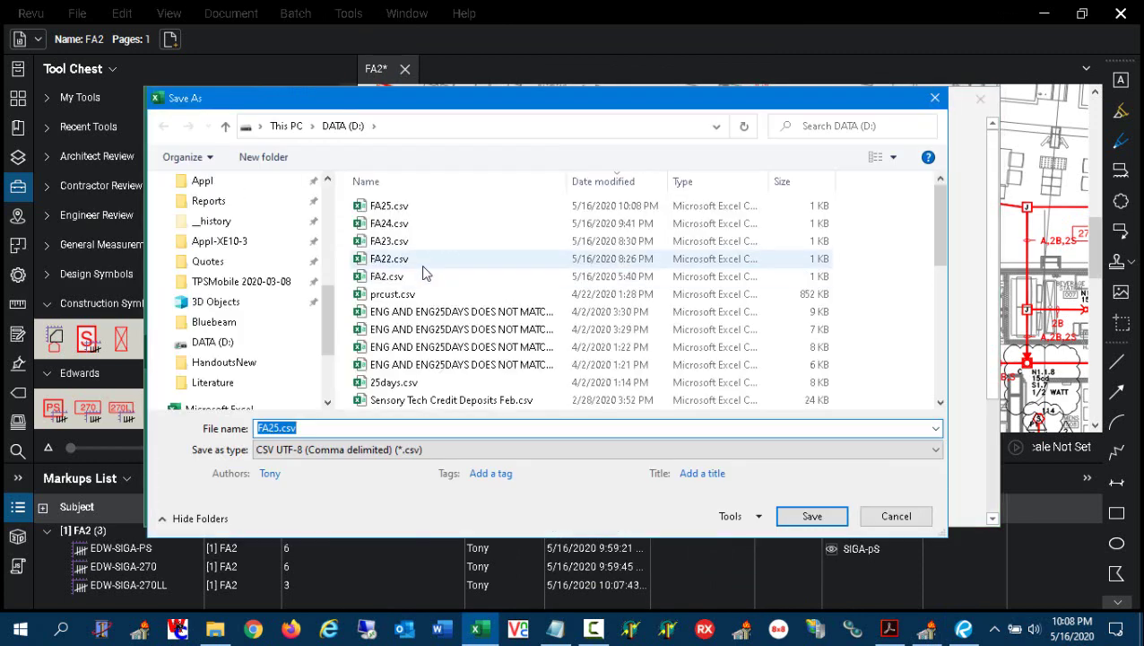
{"action": "left_click", "coordinate": [435, 455]}
{"action": "left_click", "coordinate": [435, 453]}
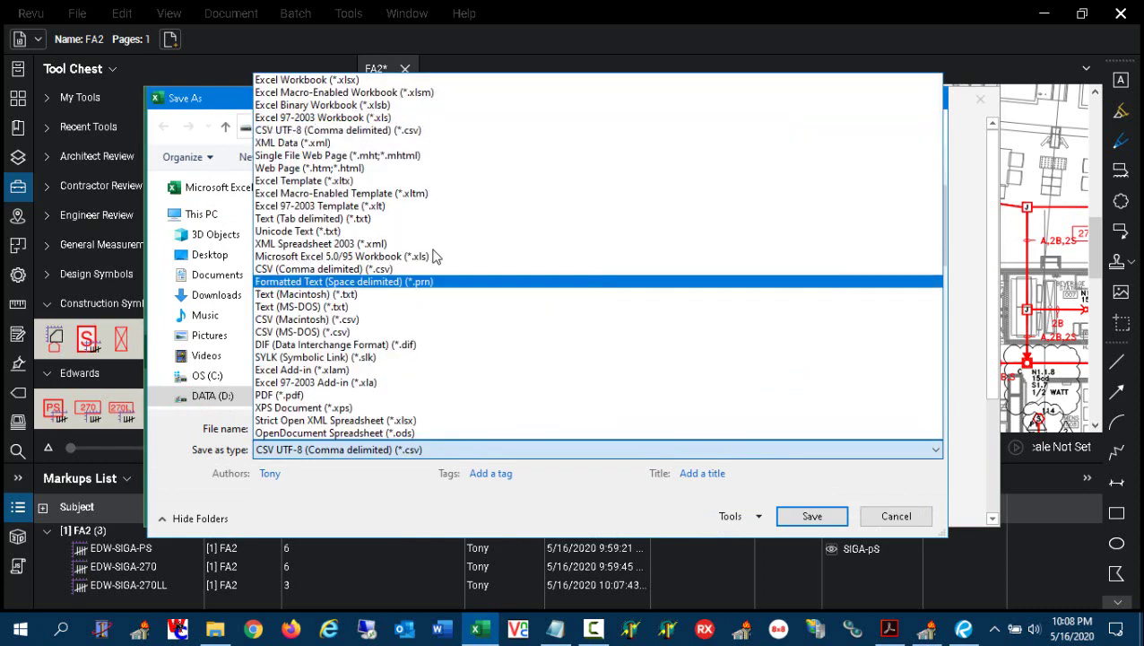
{"action": "left_click", "coordinate": [417, 82]}
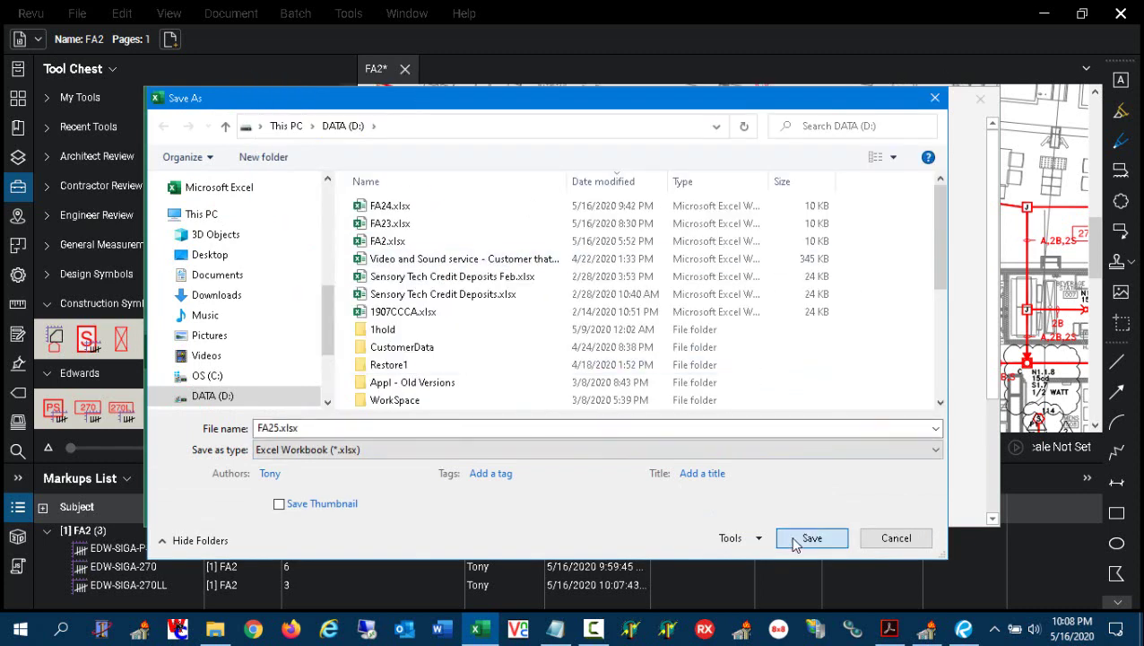
{"action": "left_click", "coordinate": [794, 537]}
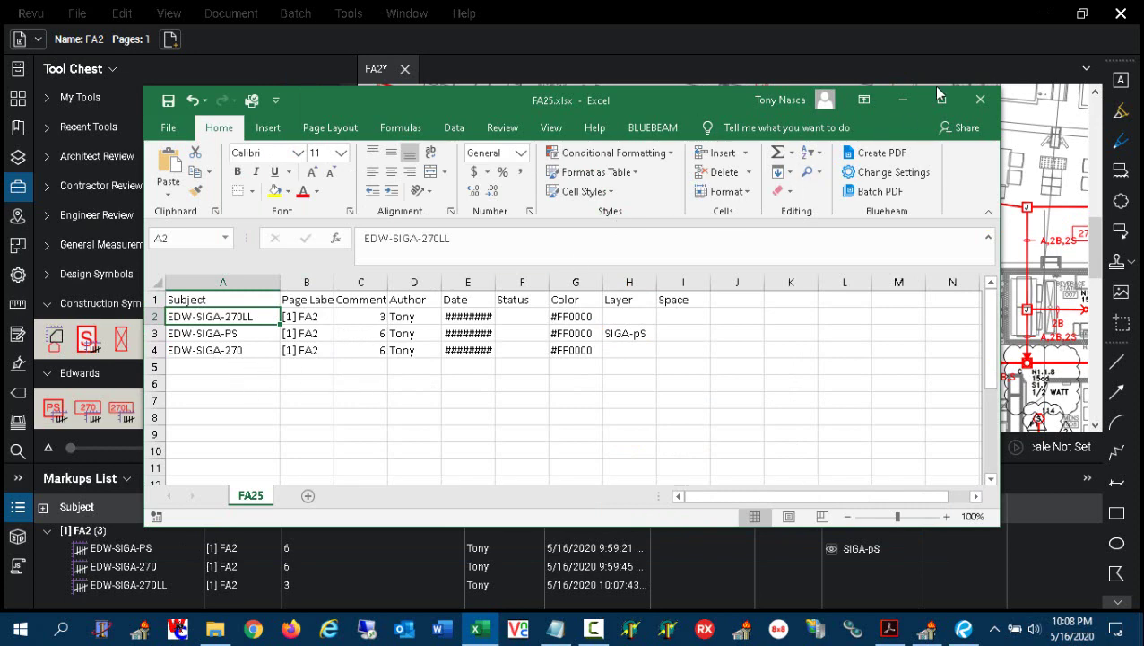
Step: Close the spreadsheet, Bluebeam and the project's stored document window to return to the project's line list
{"action": "left_click", "coordinate": [977, 103]}
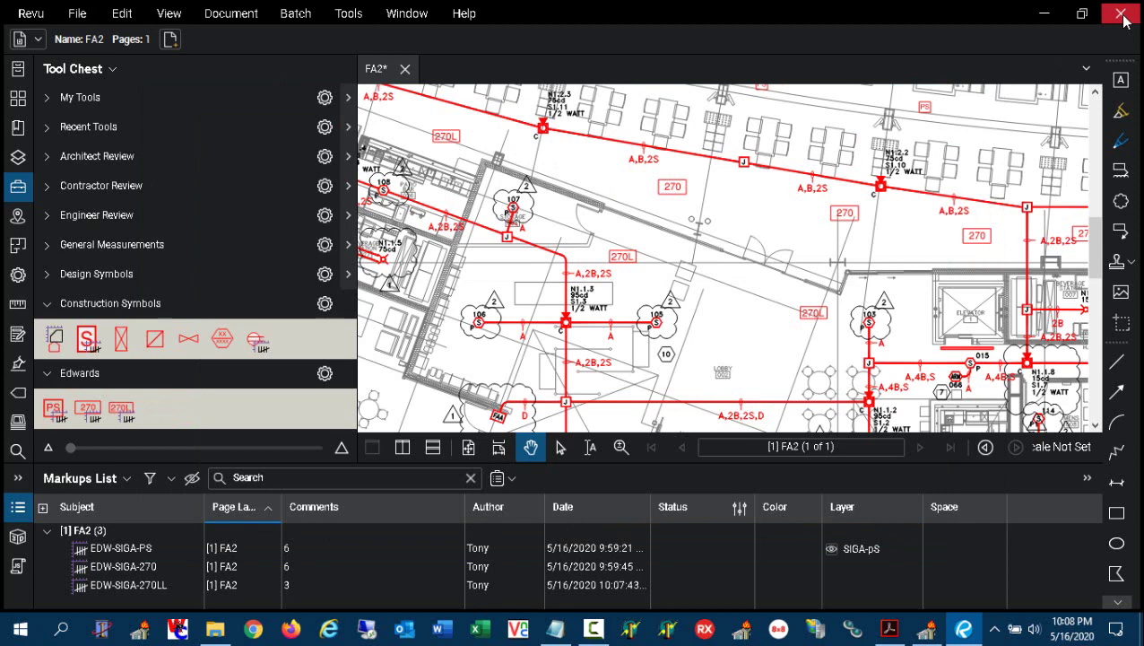
{"action": "left_click", "coordinate": [1123, 14]}
{"action": "left_click", "coordinate": [617, 401]}
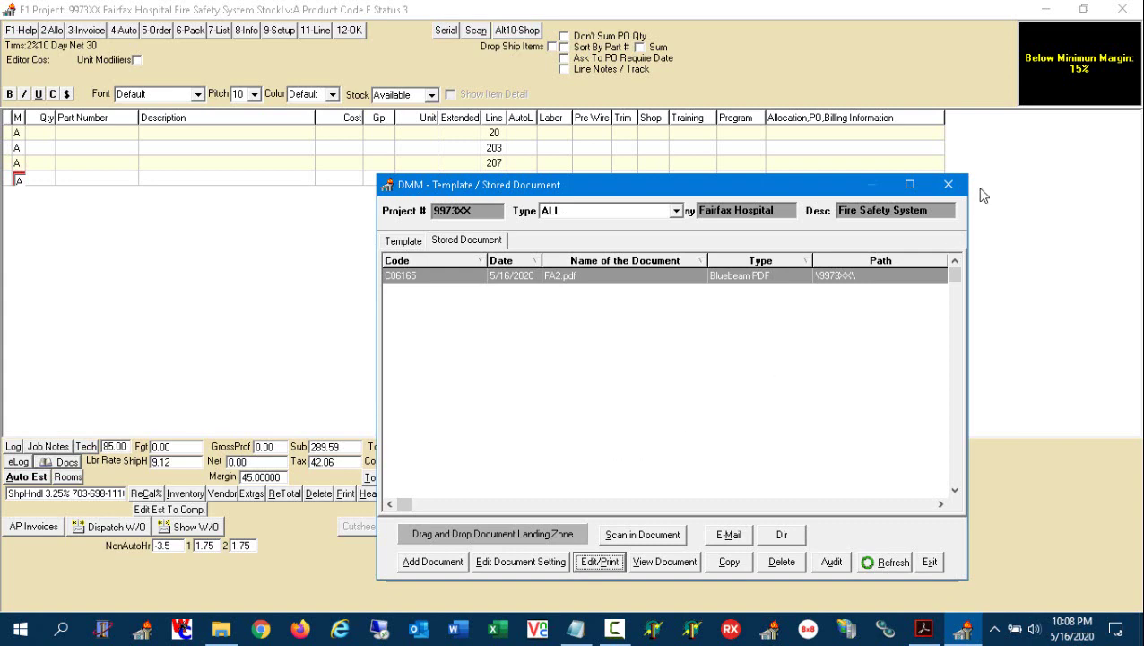
{"action": "left_click", "coordinate": [949, 183]}
{"action": "left_click", "coordinate": [948, 185]}
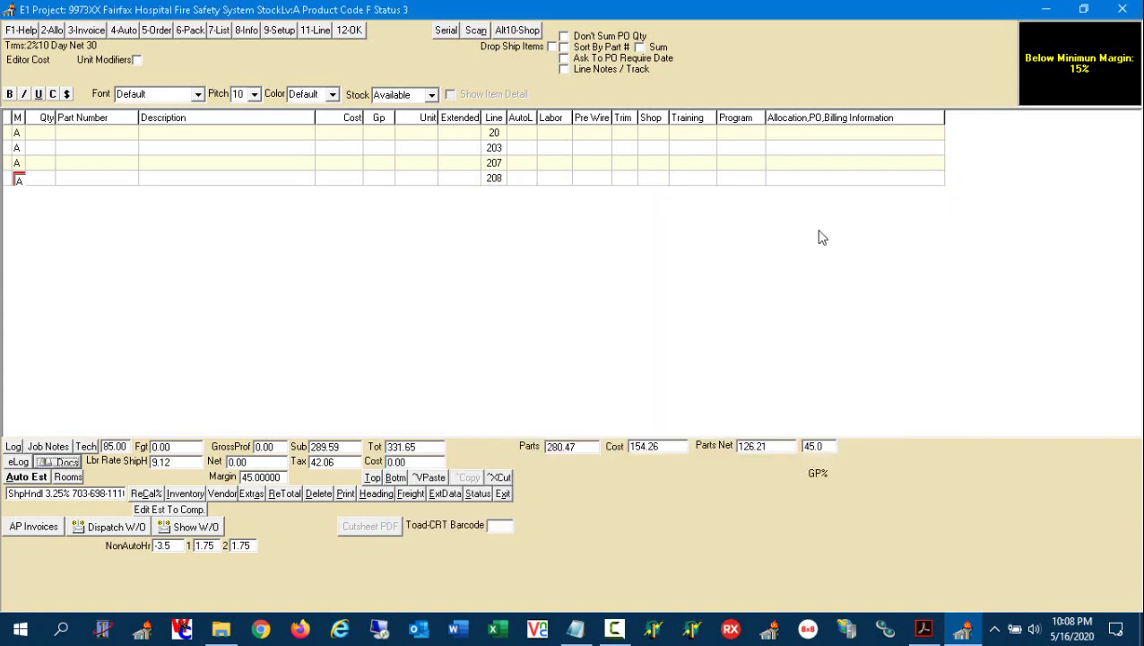
Step: Change line 208 to type P and start a Bluebeam import of FA25.xlsx from D:
{"action": "left_click", "coordinate": [17, 178]}
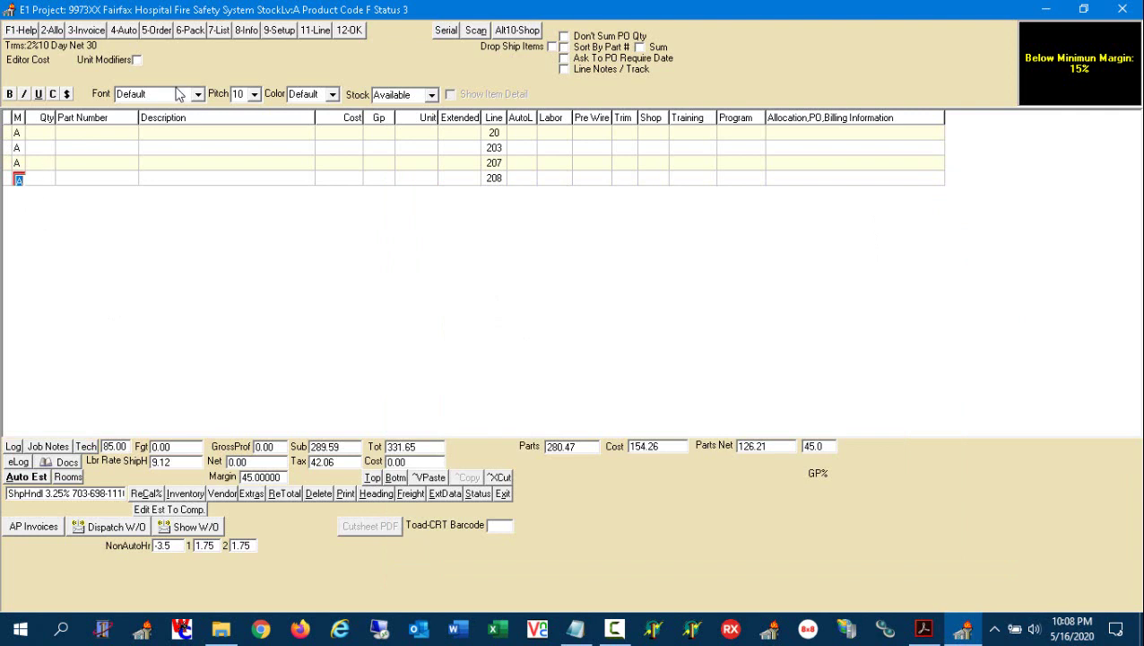
{"action": "type", "text": "P"}
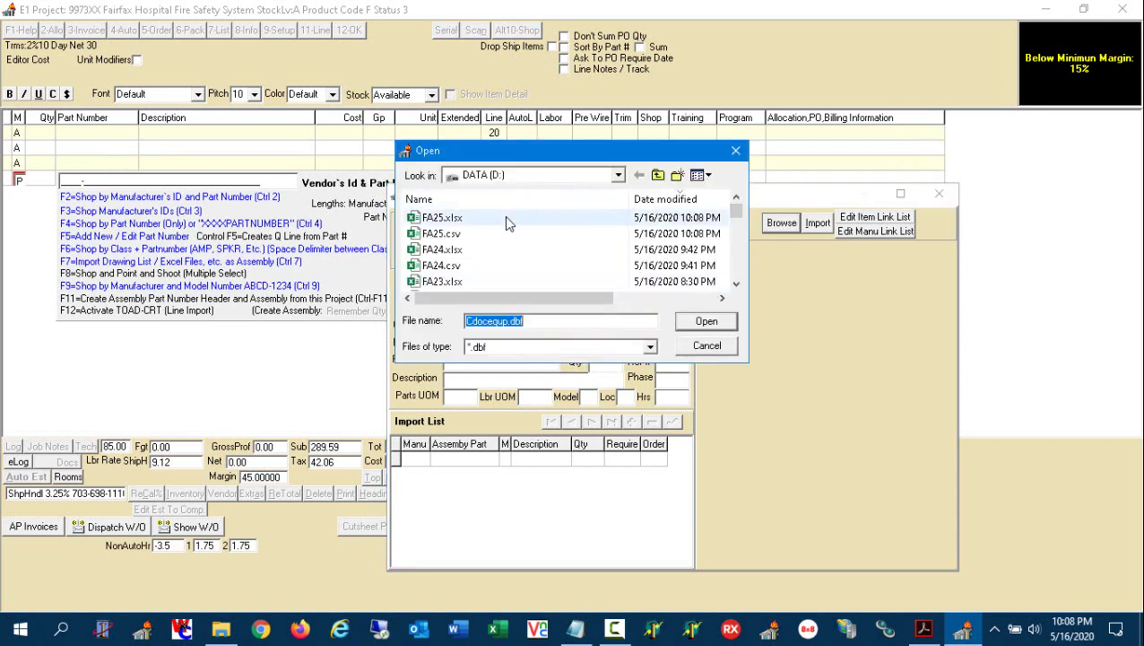
{"action": "left_click", "coordinate": [507, 221]}
{"action": "left_click", "coordinate": [715, 323]}
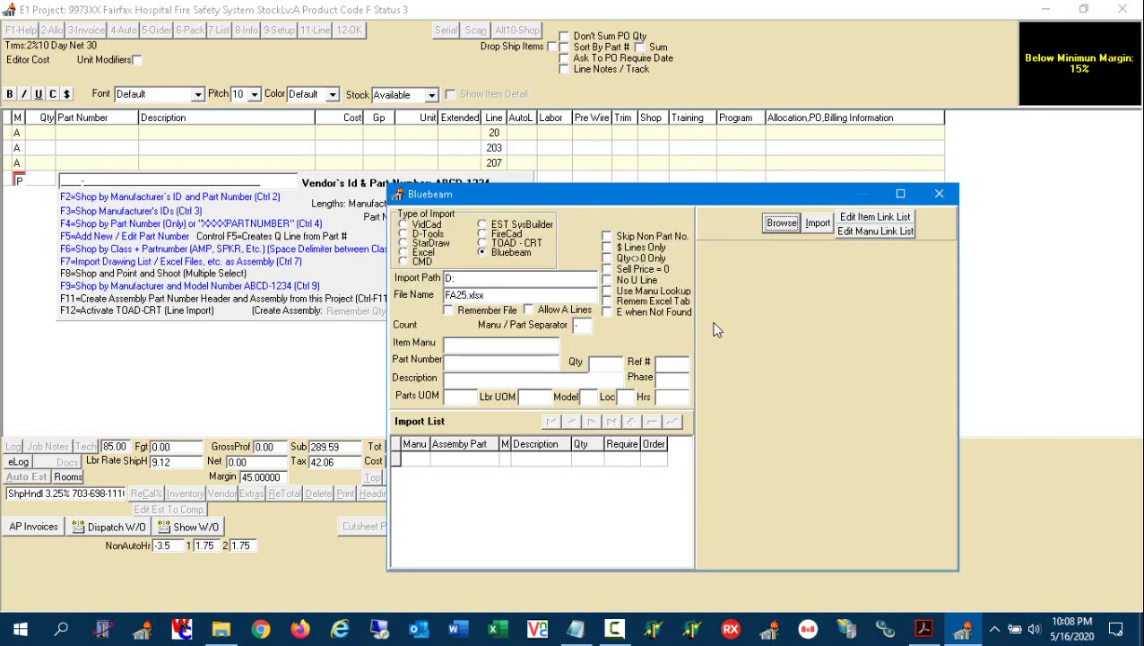
{"action": "left_click", "coordinate": [820, 226]}
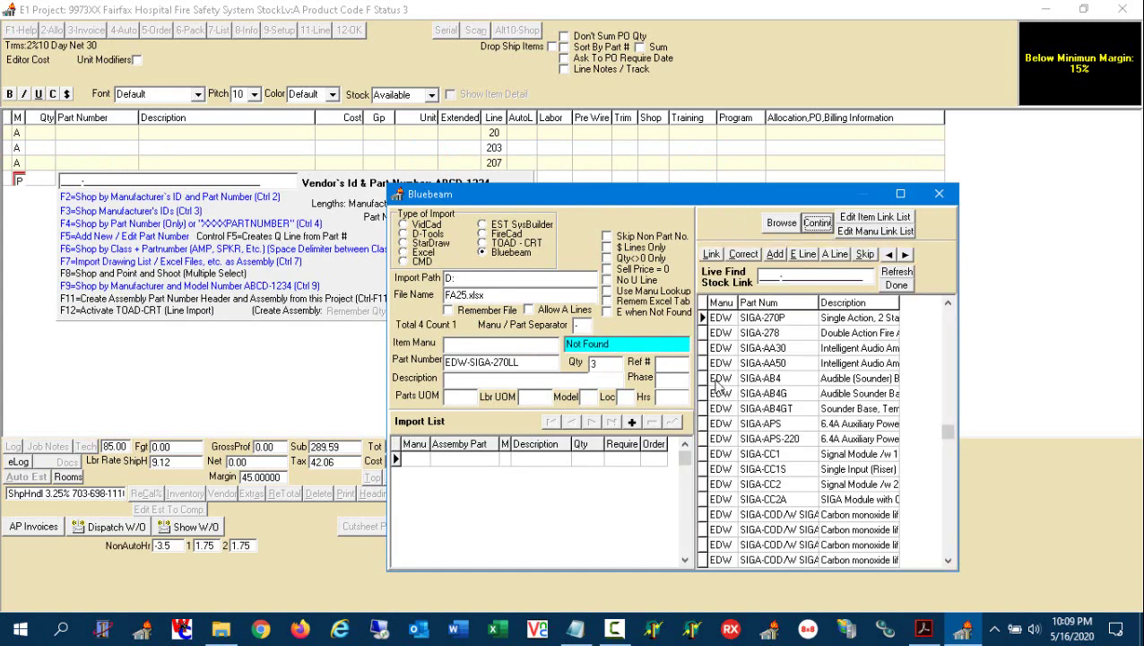
Step: Link the unmatched EDW-SIGA-270LL item to stock part EDW SIGA-270L, and load the full import list into the project
{"action": "left_click", "coordinate": [531, 364]}
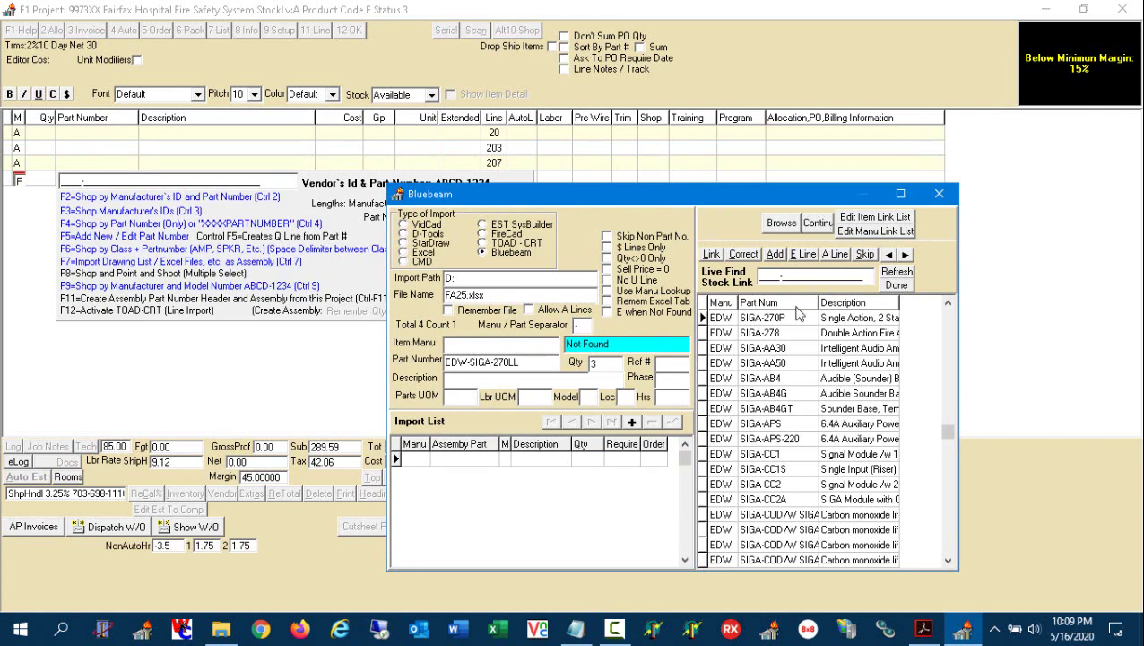
{"action": "left_click_drag", "start_coordinate": [802, 275], "coordinate": [732, 278]}
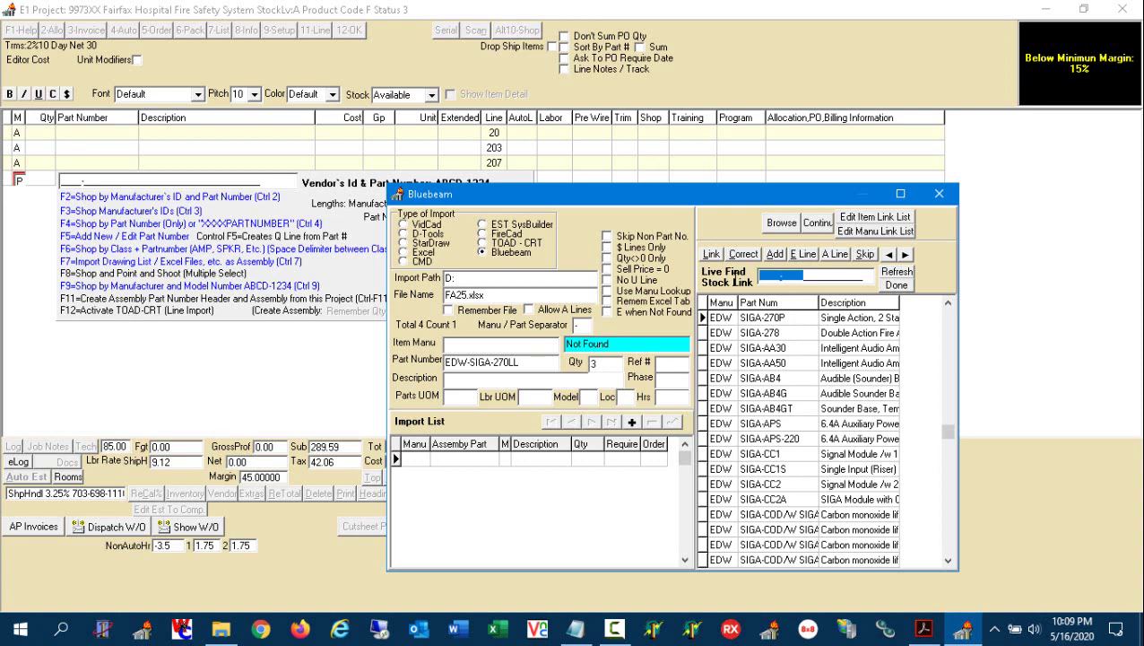
{"action": "type", "text": "EDW-SI"}
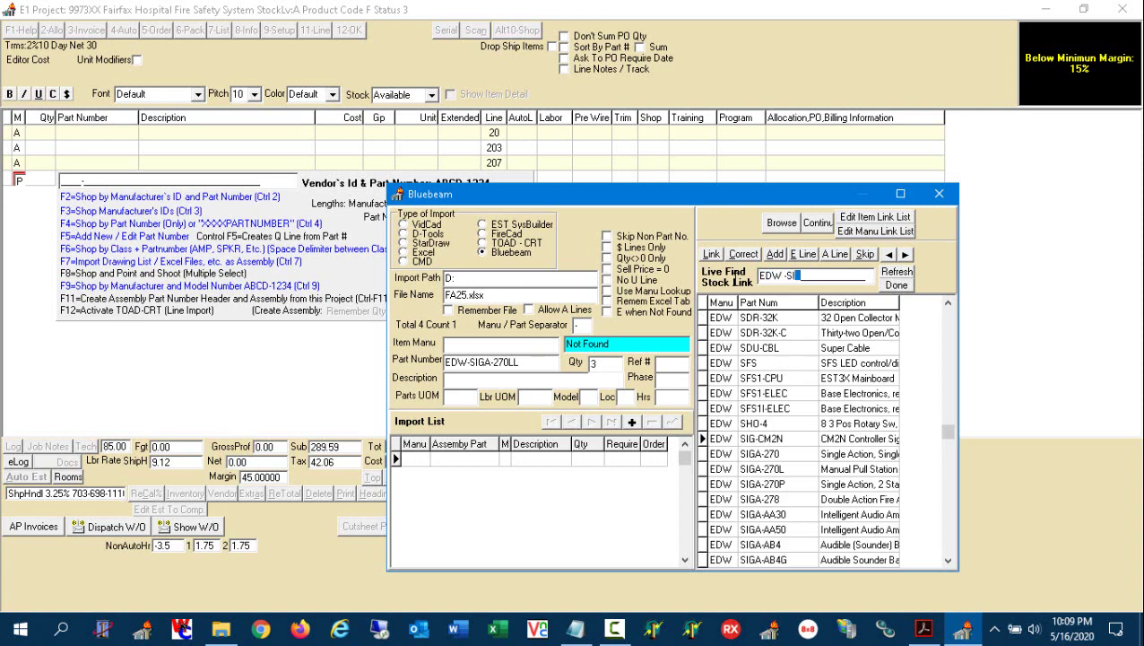
{"action": "type", "text": "GA-2"}
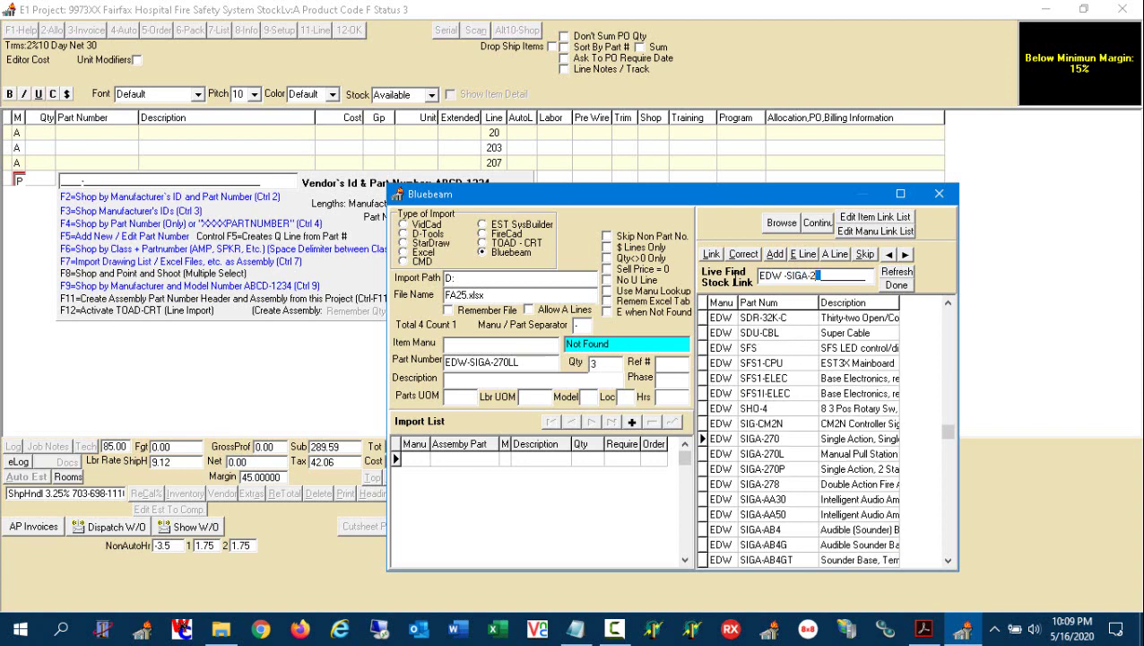
{"action": "type", "text": "0L"}
{"action": "left_click", "coordinate": [777, 455]}
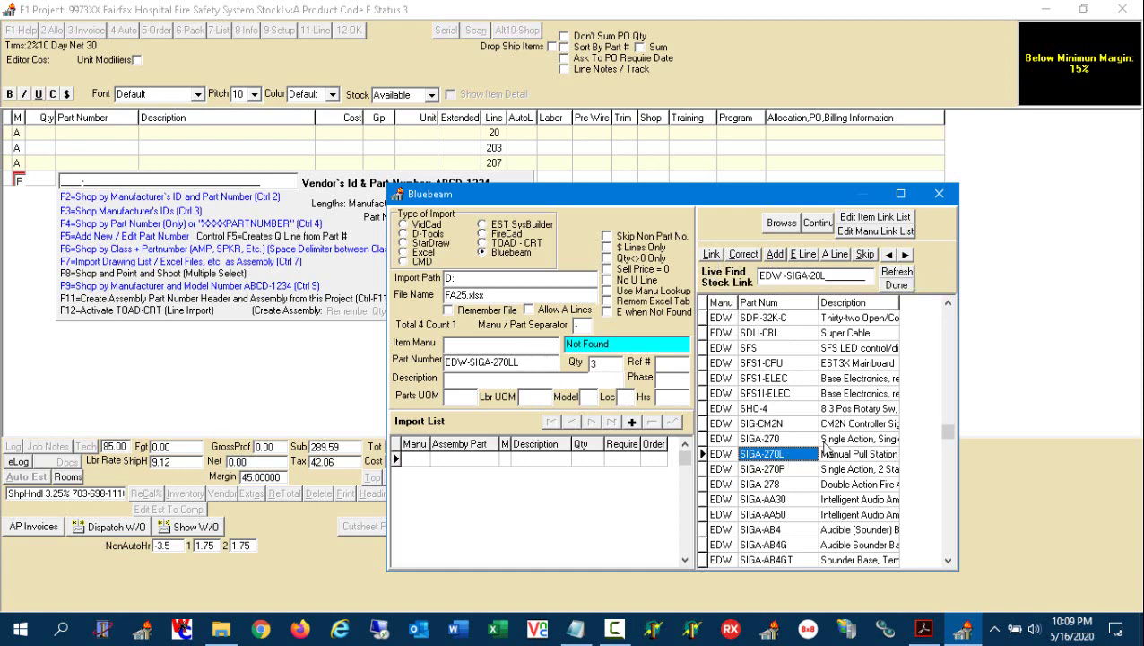
{"action": "left_click", "coordinate": [712, 253]}
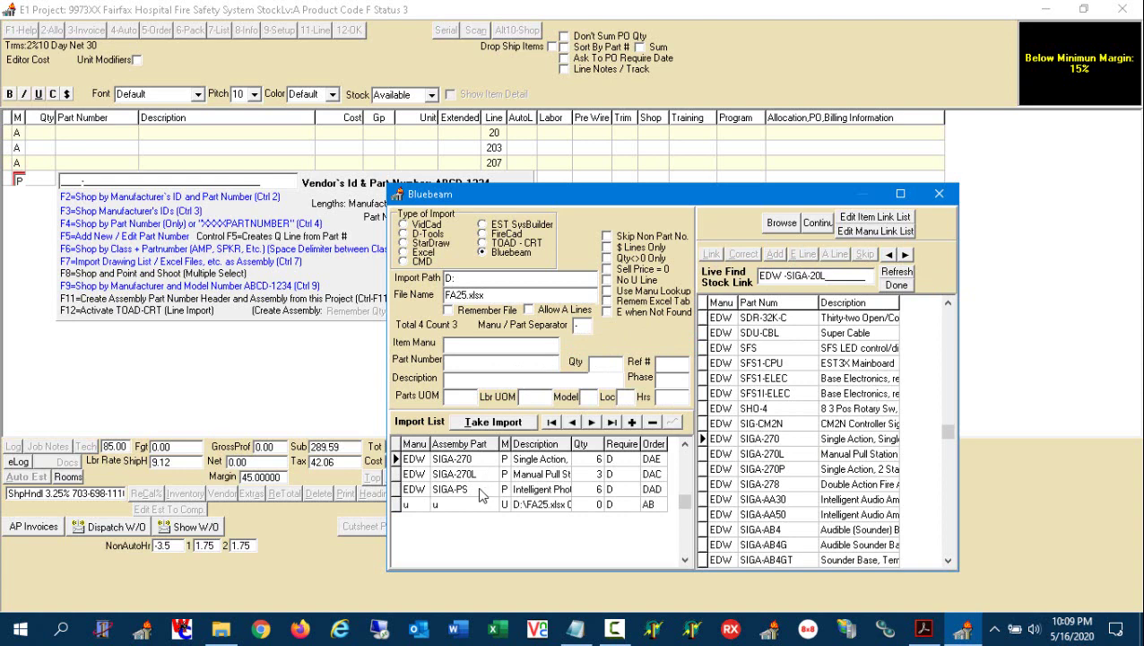
{"action": "left_click", "coordinate": [518, 429]}
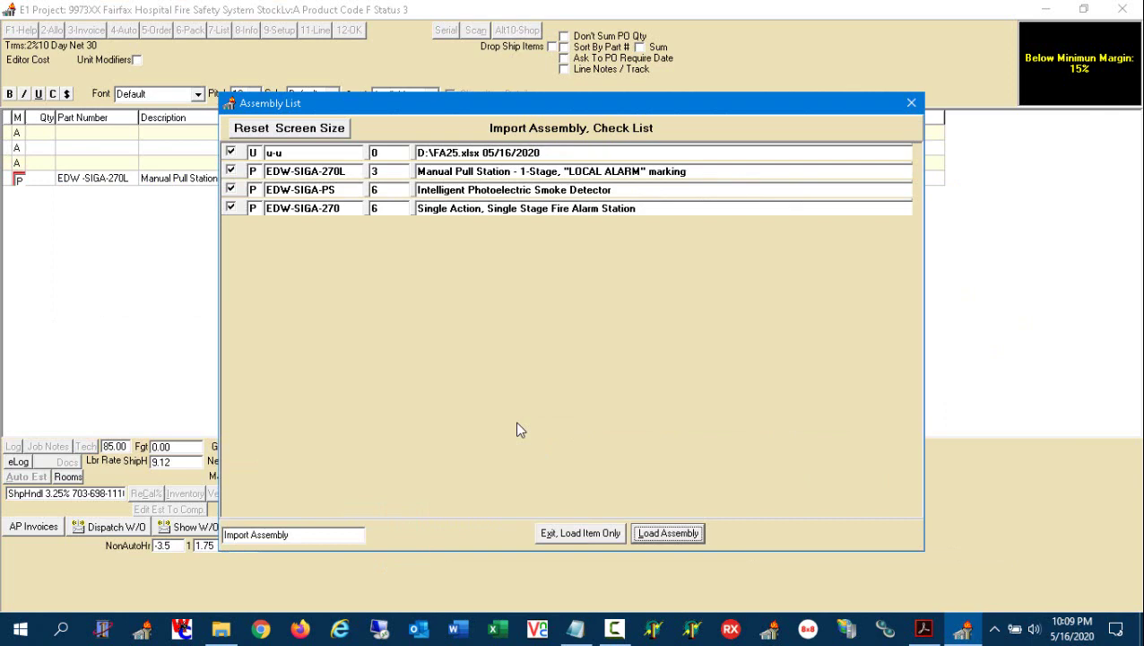
{"action": "left_click", "coordinate": [665, 535]}
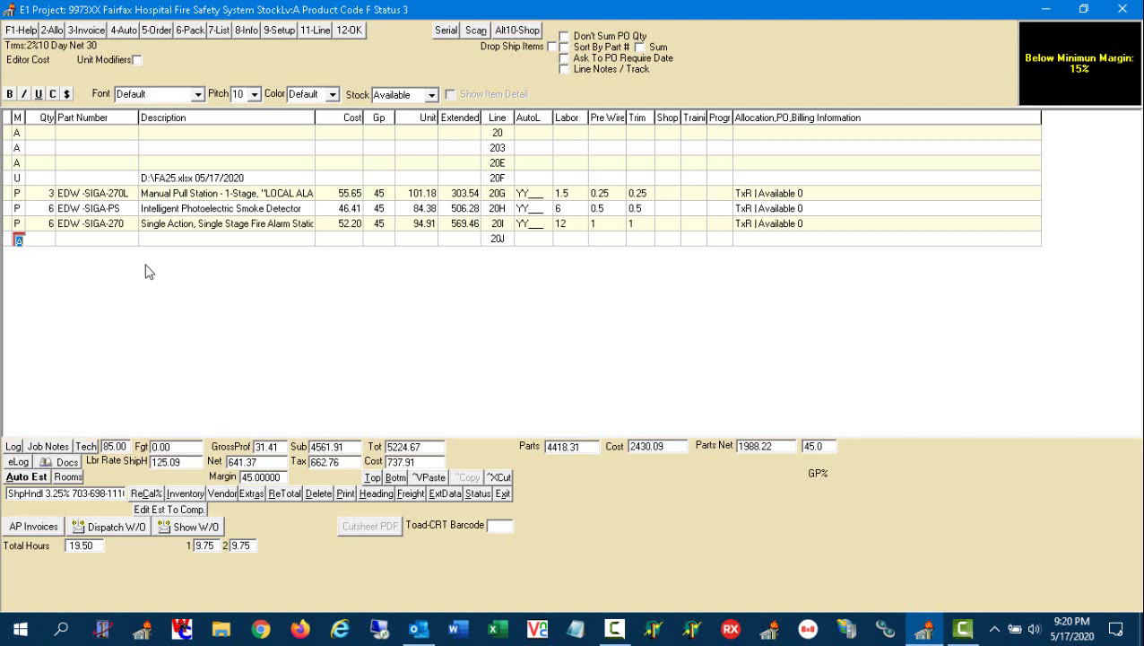
Step: Add part EDW-CM1 on line 20J, choosing the gray complete cabinet, two 10Ah 12 Vdc batteries and the EDW-2-16G module
{"action": "type", "text": "pEDW -CM1"}
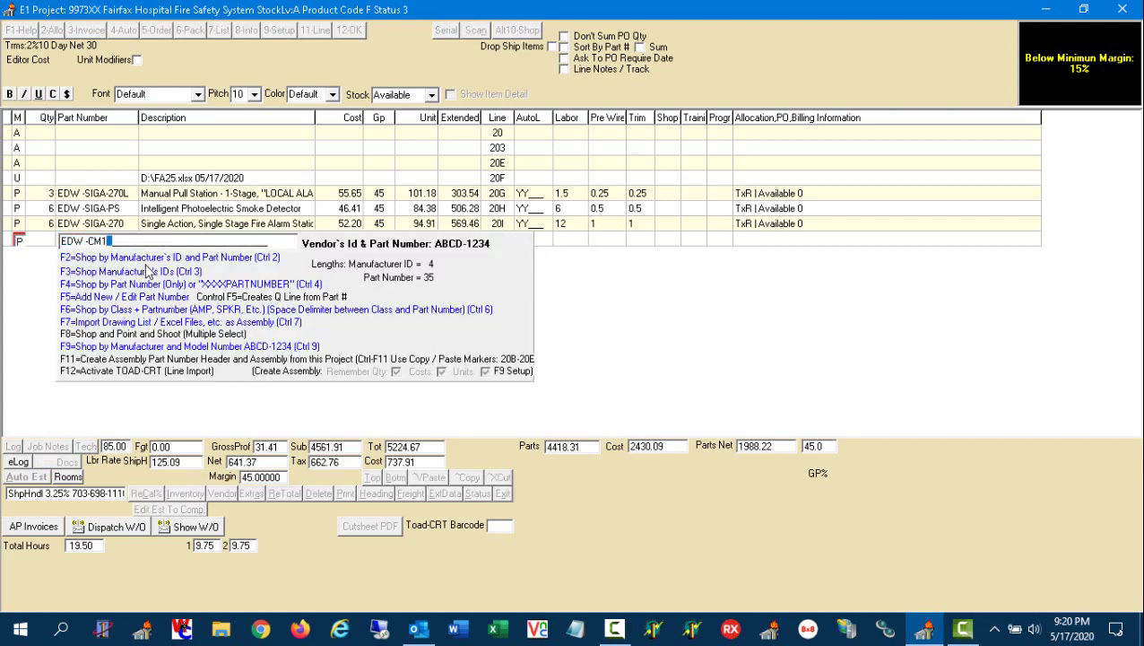
{"action": "key", "text": "Return"}
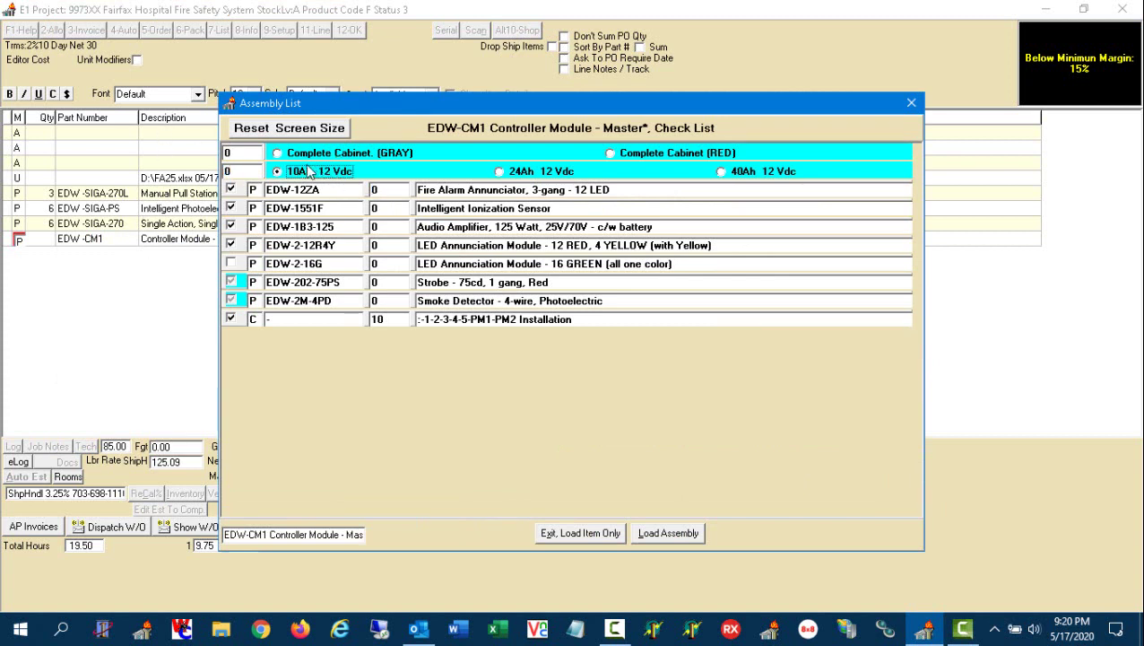
{"action": "left_click", "coordinate": [292, 159]}
{"action": "key", "text": "Tab"}
{"action": "type", "text": "2"}
{"action": "left_click", "coordinate": [232, 262]}
Step: Set the EDW-202-75PS strobe and EDW-2M-4PD smoke detector quantities to 10, exclude the installation line and load the assembly
{"action": "double_click", "coordinate": [377, 282]}
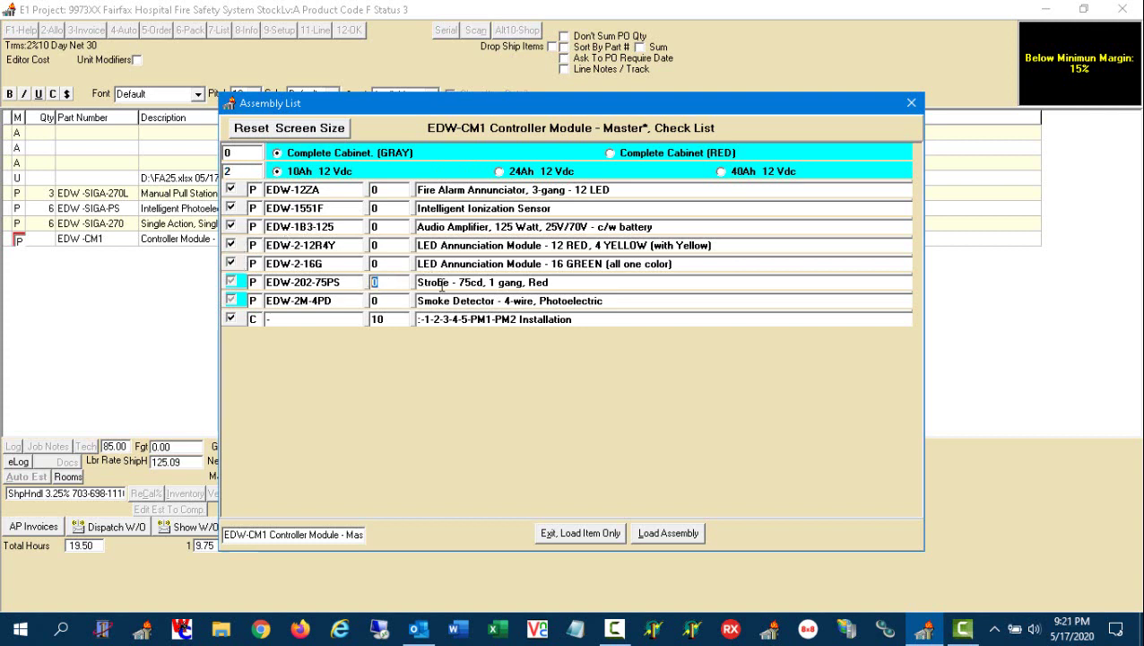
{"action": "type", "text": "10"}
{"action": "double_click", "coordinate": [375, 301]}
{"action": "type", "text": "10"}
{"action": "left_click", "coordinate": [230, 318]}
{"action": "left_click", "coordinate": [668, 534]}
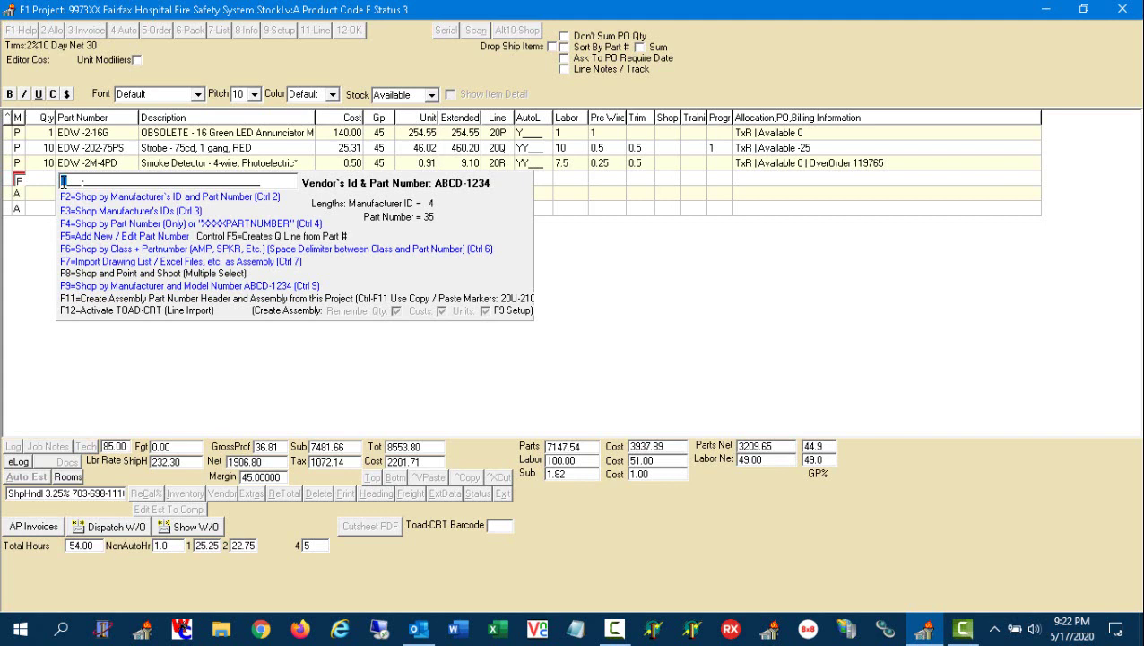
Step: Enter LABR-ASSEMBLY as the part on the line below the smoke detector to bring up its check list
{"action": "type", "text": "ABR-ASS"}
{"action": "key", "text": "Return"}
{"action": "key", "text": "Return"}
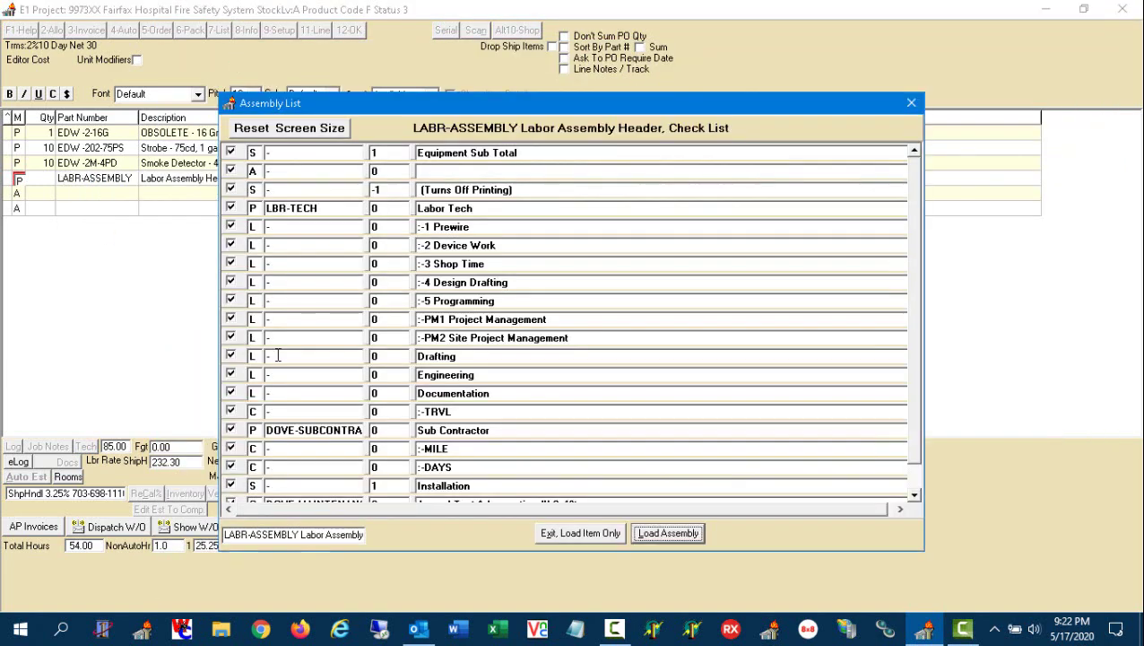
Step: Set Drafting to 10, Engineering to 5 and Documentation to 5, and load the labor assembly
{"action": "left_click", "coordinate": [464, 228]}
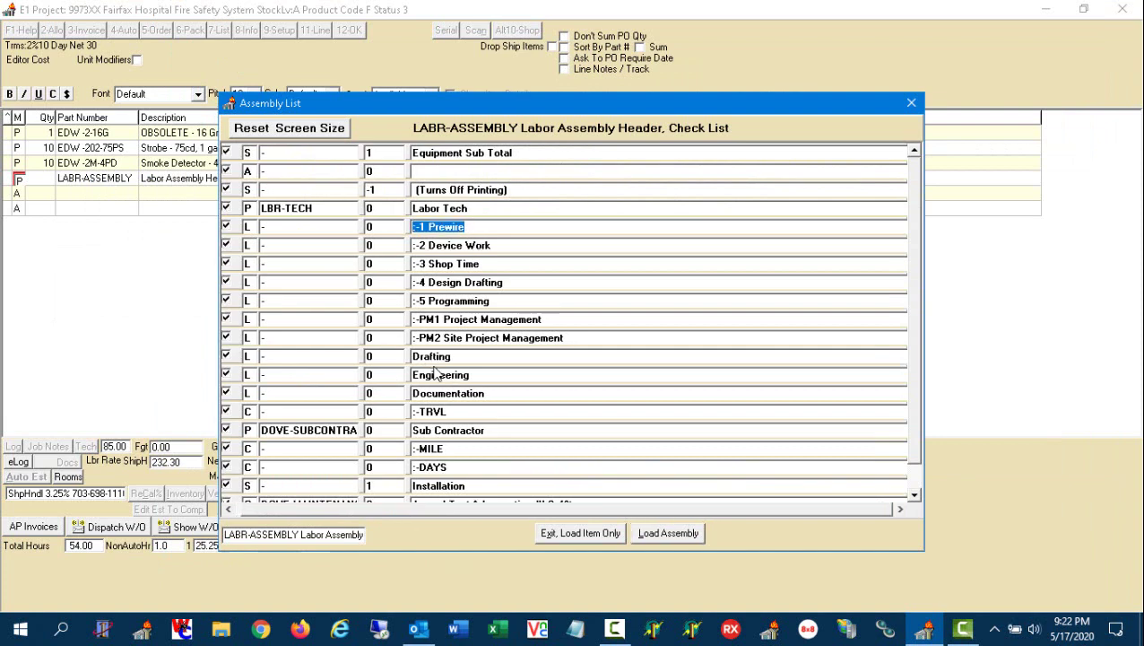
{"action": "left_click", "coordinate": [391, 357]}
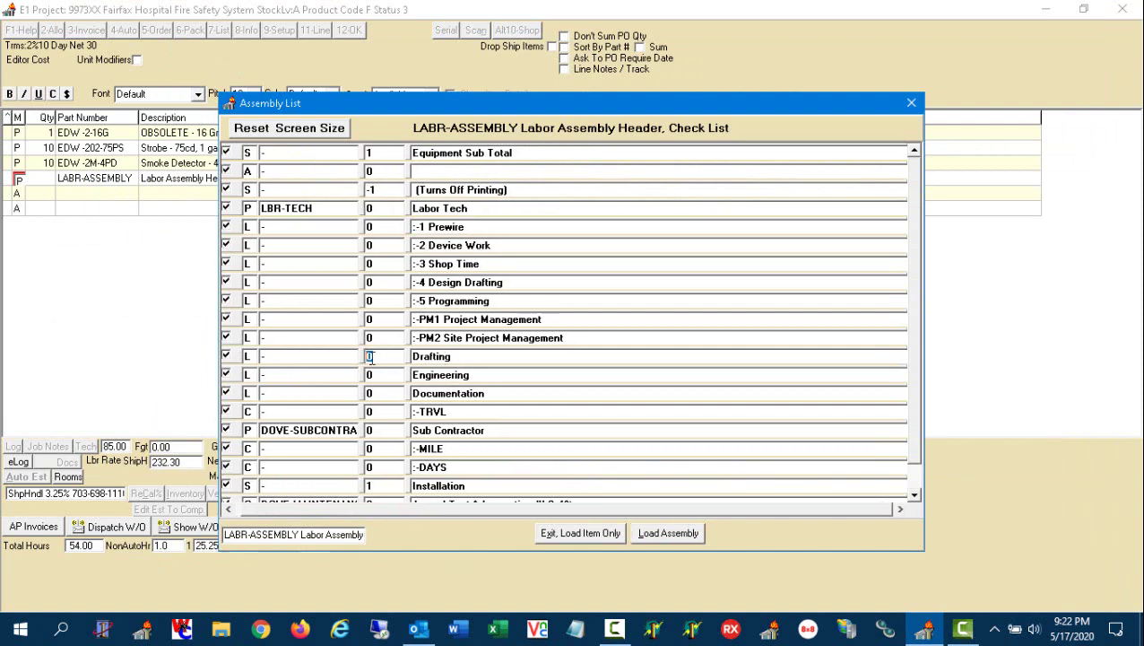
{"action": "type", "text": "10"}
{"action": "left_click", "coordinate": [364, 376]}
{"action": "type", "text": "5"}
{"action": "left_click", "coordinate": [379, 396]}
{"action": "left_click", "coordinate": [668, 533]}
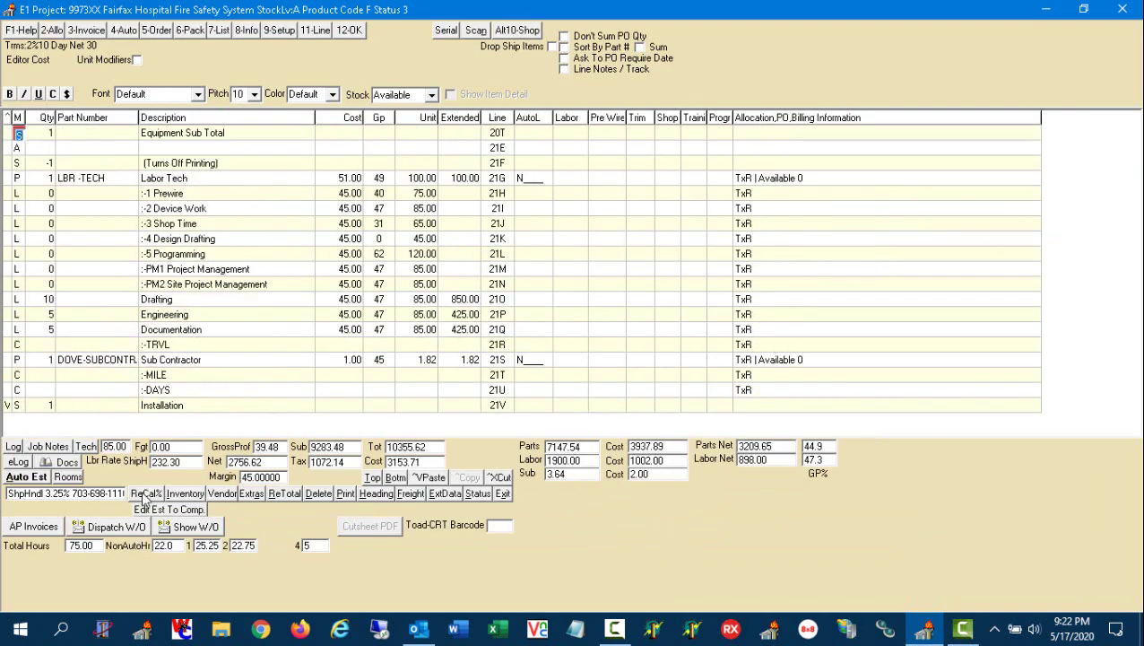
Step: Run the automatic labor estimate for the project and check the project total
{"action": "left_click", "coordinate": [26, 476]}
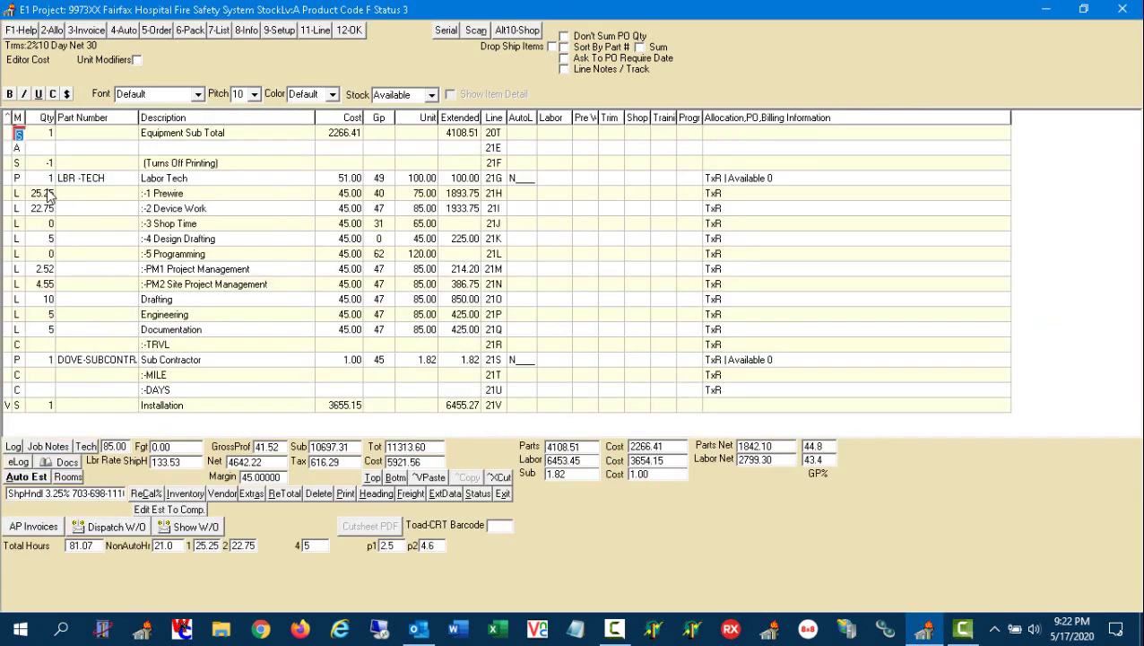
{"action": "left_click", "coordinate": [421, 446]}
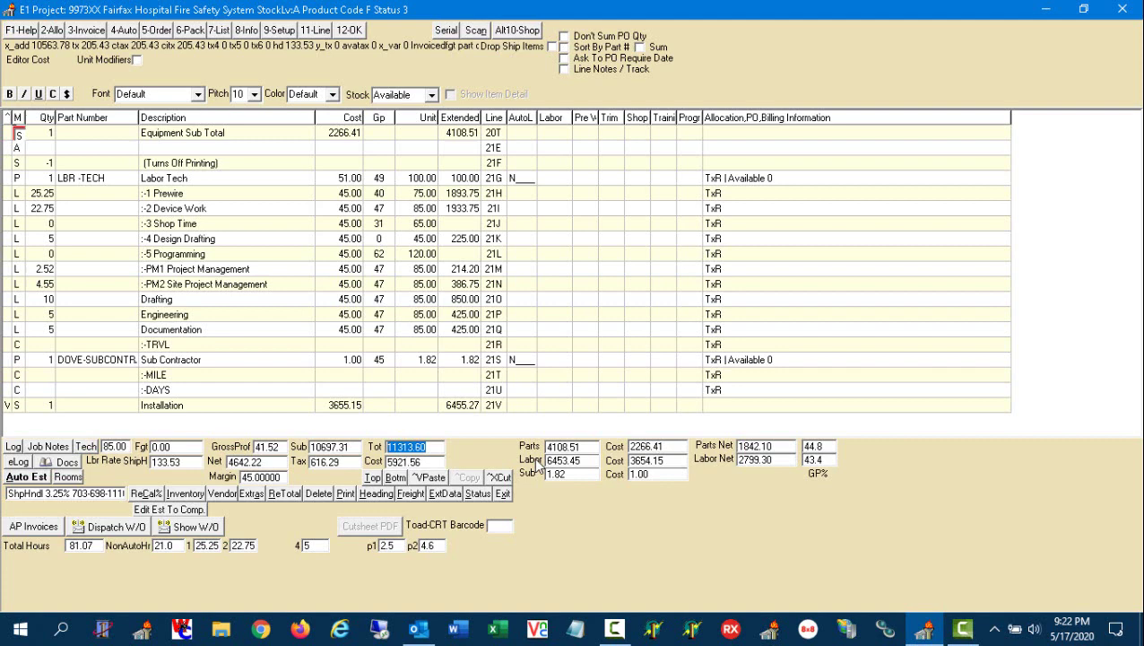
Step: Preview the project's proposal with the alternate Crystal print report turned off and the default proposal options
{"action": "left_click", "coordinate": [353, 493]}
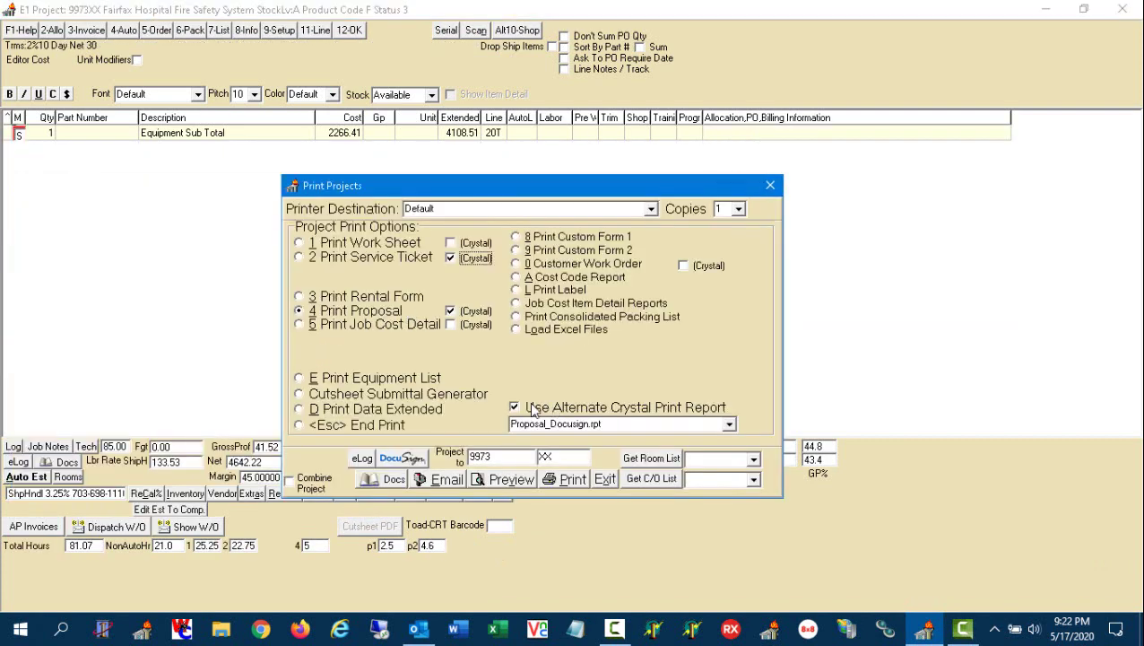
{"action": "left_click", "coordinate": [519, 409]}
{"action": "left_click", "coordinate": [510, 480]}
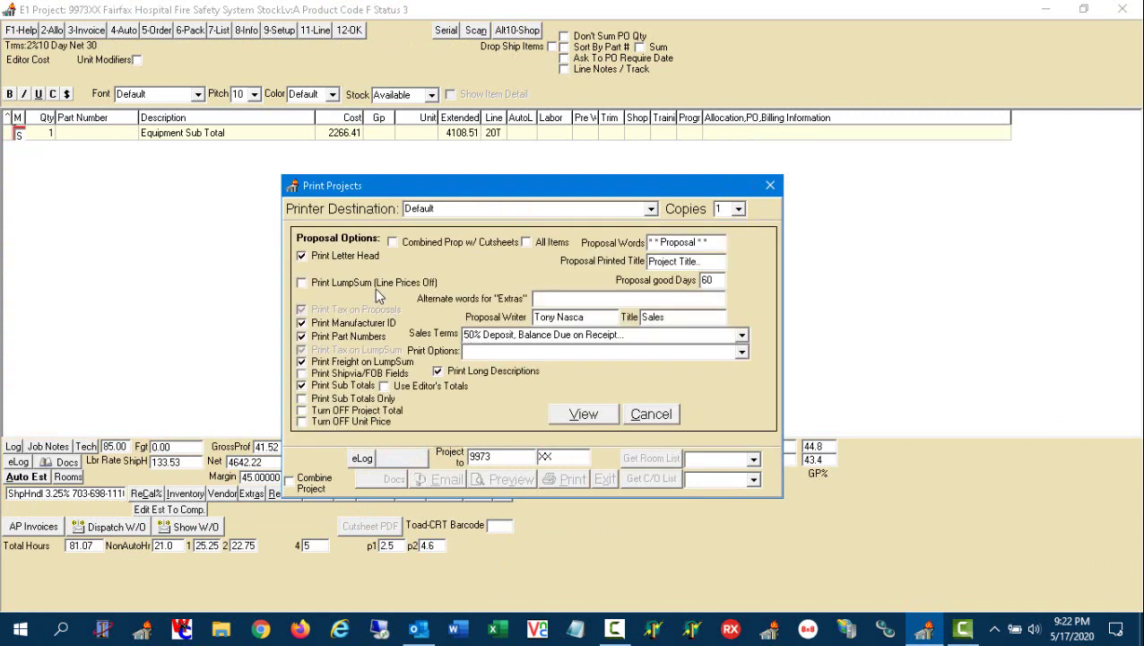
{"action": "left_click", "coordinate": [581, 419]}
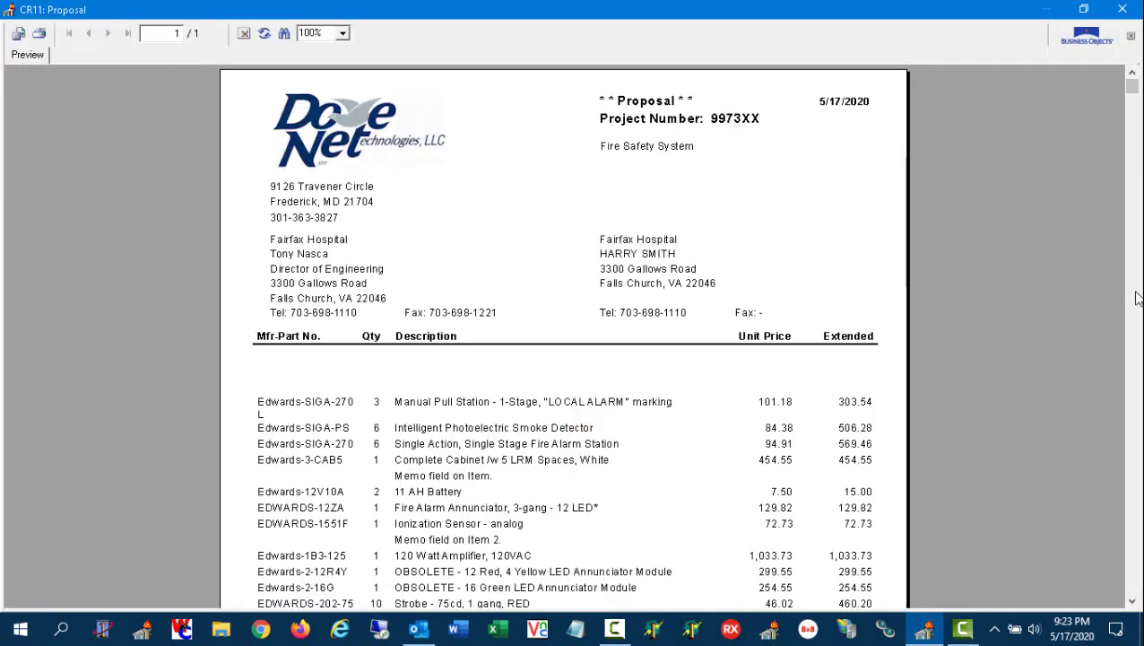
Step: Review the proposal from the equipment lines down to the project total and close the preview
{"action": "left_click_drag", "start_coordinate": [1130, 87], "coordinate": [1129, 583]}
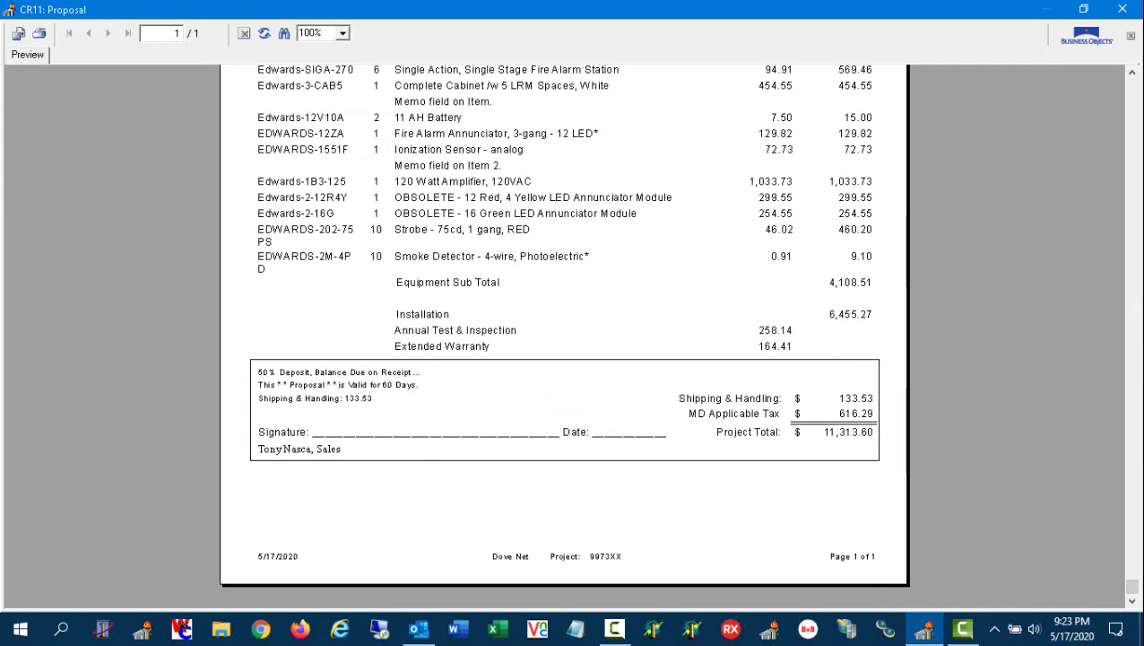
{"action": "left_click", "coordinate": [1135, 136]}
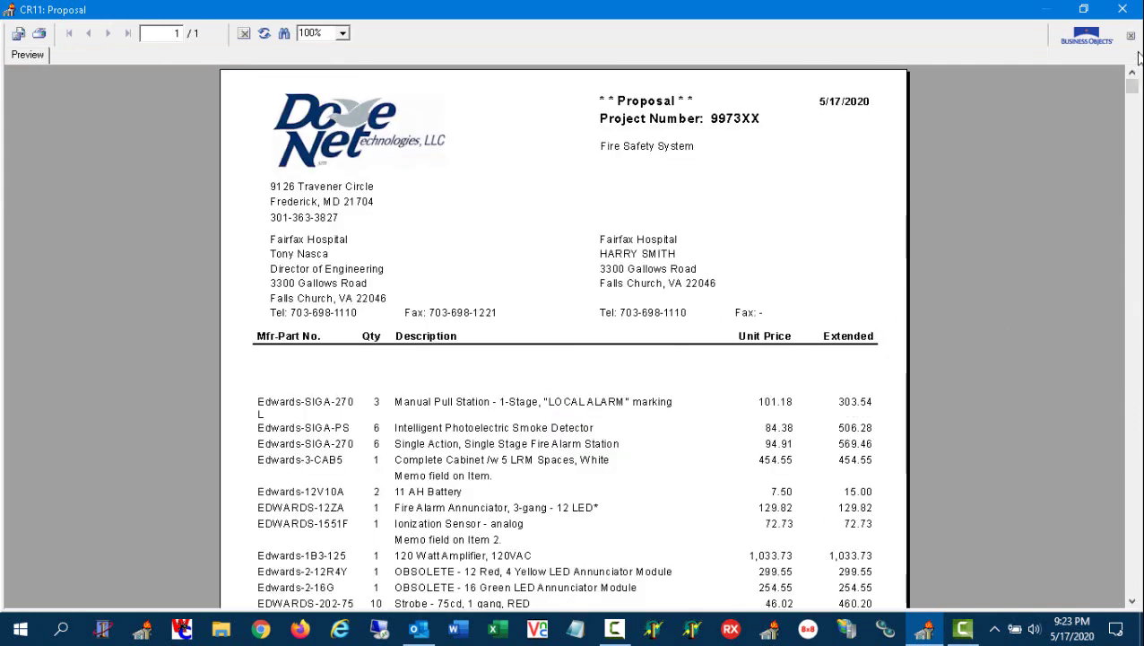
{"action": "left_click", "coordinate": [1124, 11]}
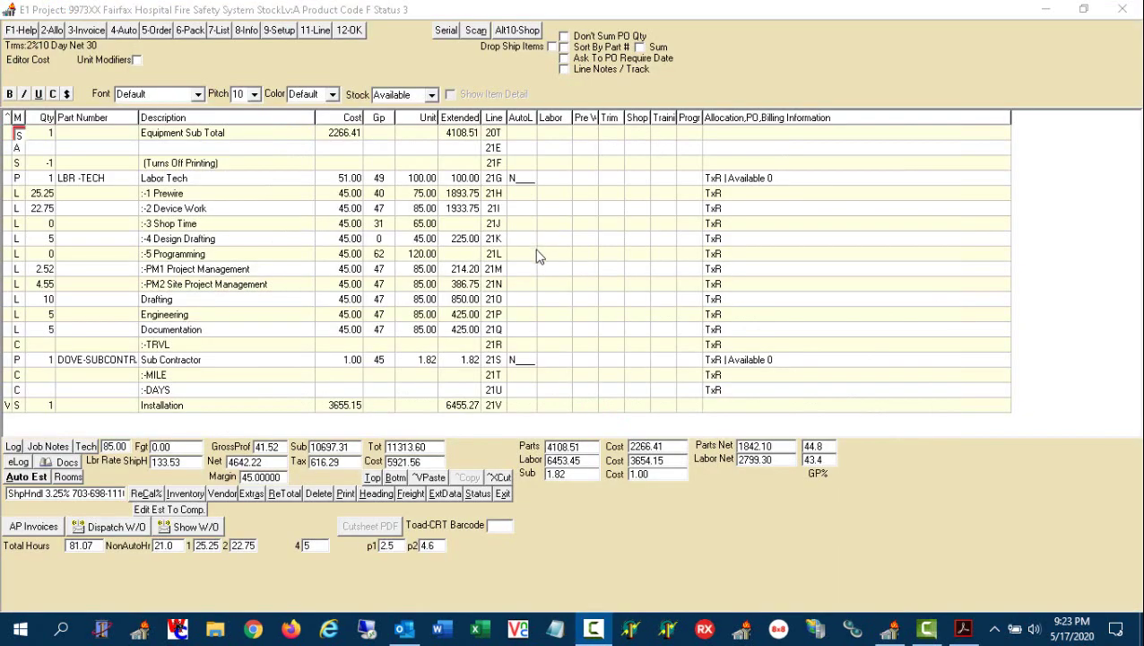
Step: Switch to Adobe Acrobat to view the 1Diagram - Flowchart.pdf system overview
{"action": "left_click", "coordinate": [963, 630]}
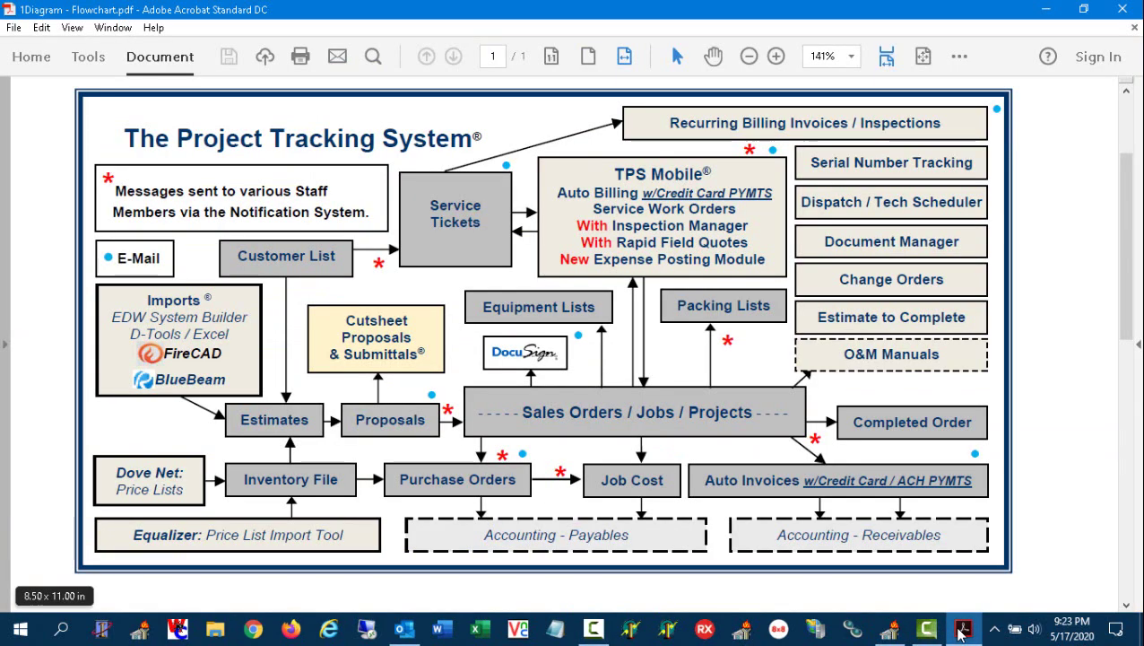